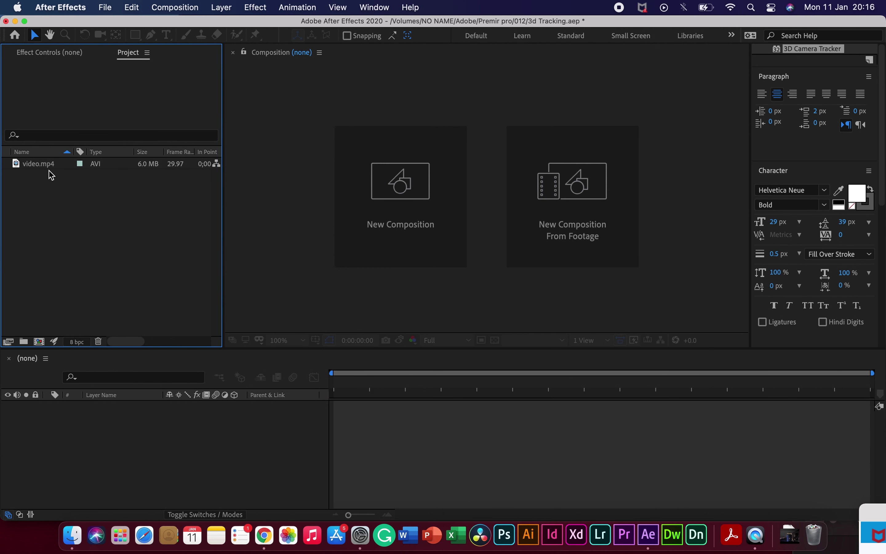
# - Select the drone clip video.mp4 in the Project panel of 3d Tracking.aep
pyautogui.click(53, 167)
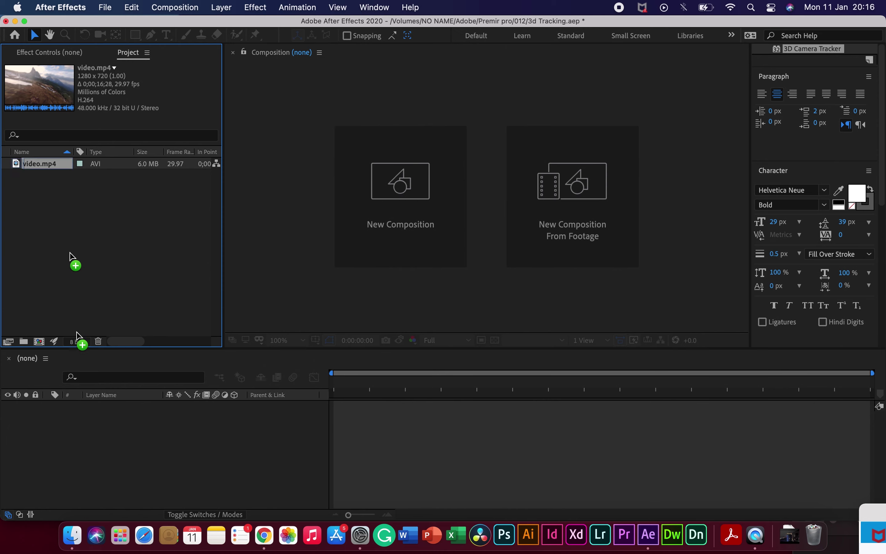
# - Build the video composition from video.mp4 and trim it to a 0;00;04;24 work area
pyautogui.moveTo(53, 168); pyautogui.dragTo(39, 341)
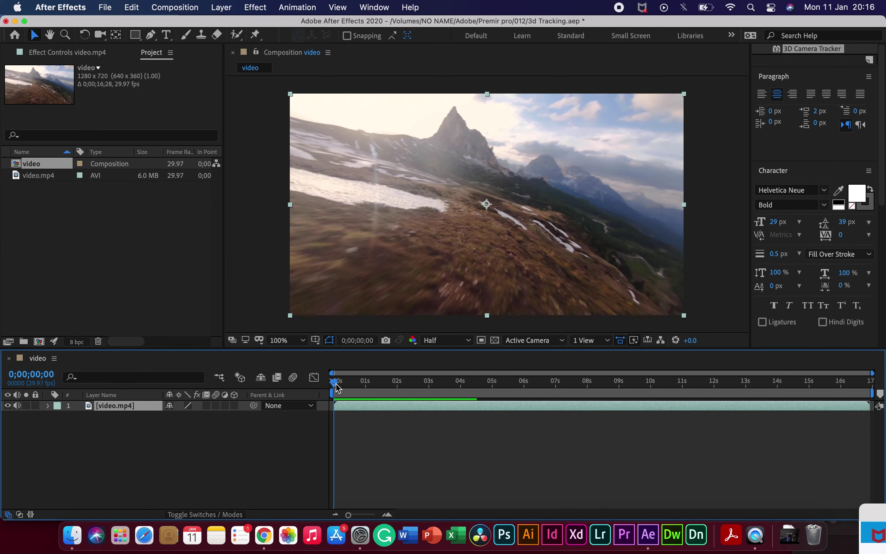
pyautogui.moveTo(336, 383); pyautogui.dragTo(483, 405)
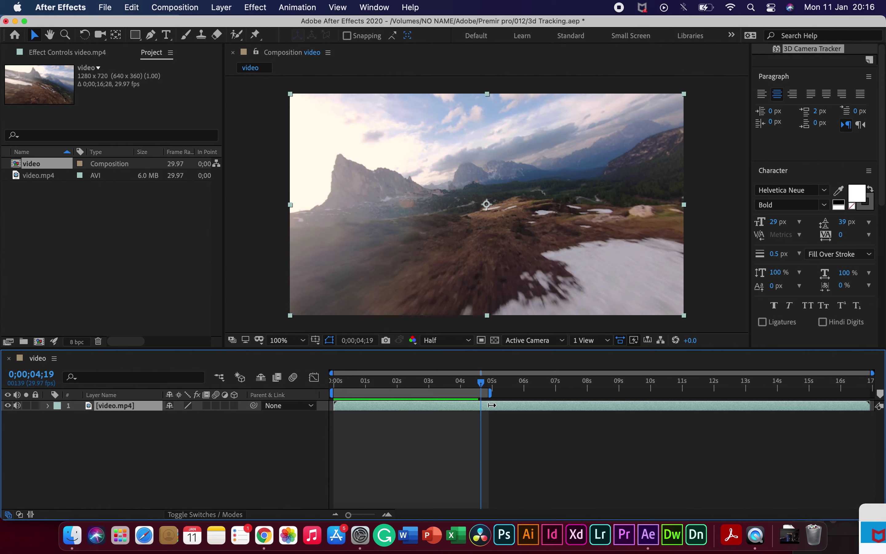
pyautogui.moveTo(873, 394); pyautogui.dragTo(487, 394)
pyautogui.moveTo(869, 405); pyautogui.dragTo(482, 405)
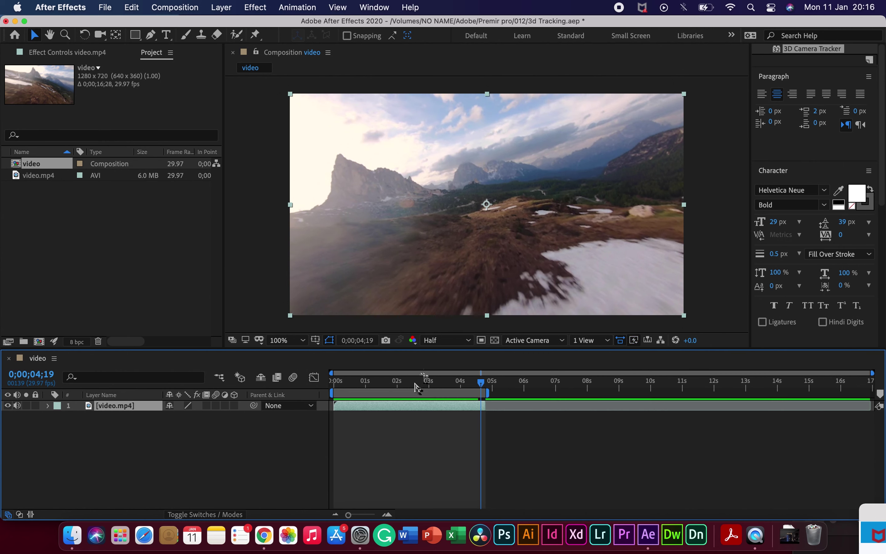
pyautogui.press('Home')
pyautogui.click(164, 8)
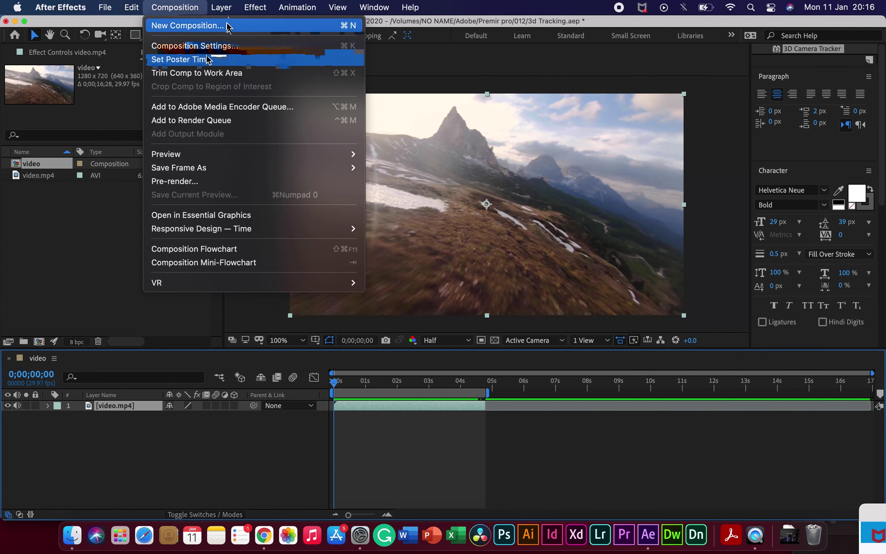
pyautogui.click(208, 73)
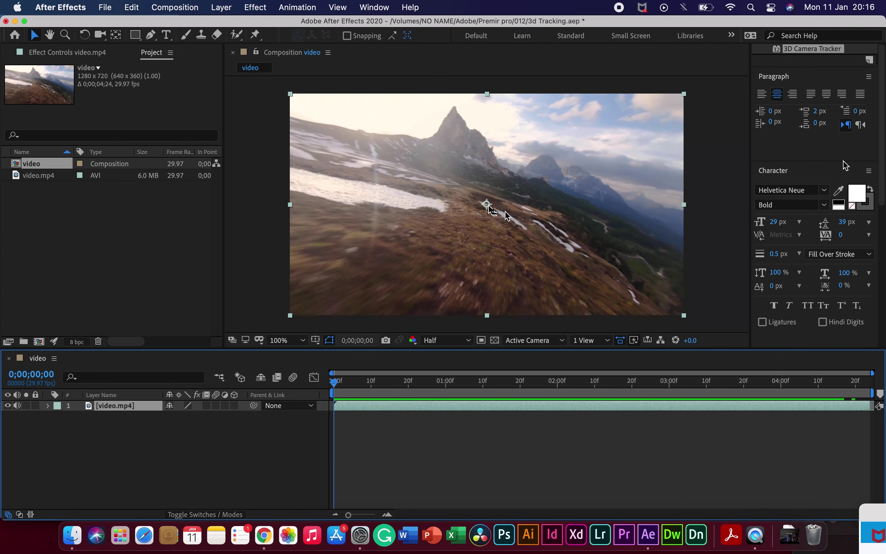
pyautogui.scroll(5, 786, 95)
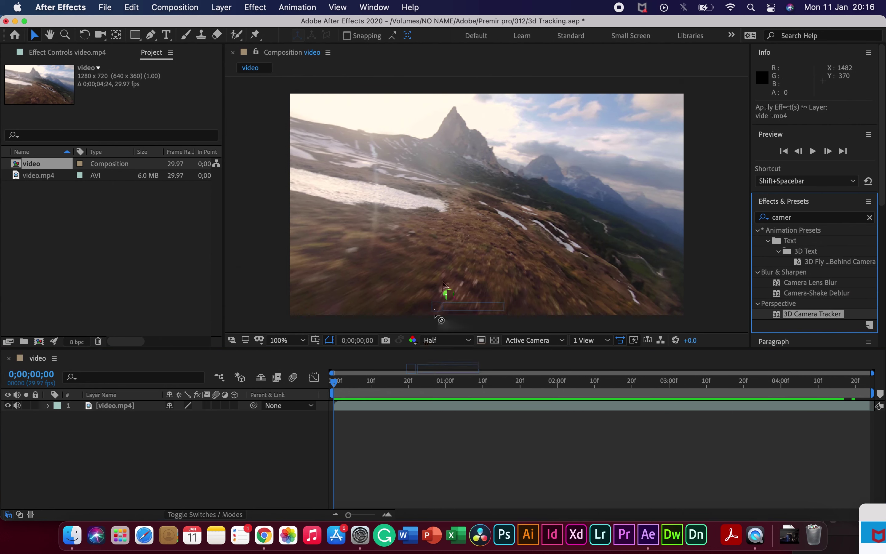
# - Apply 3D Camera Tracker to video.mp4 and lasso a cluster of solved points on the grassy slope
pyautogui.moveTo(781, 312); pyautogui.dragTo(449, 250)
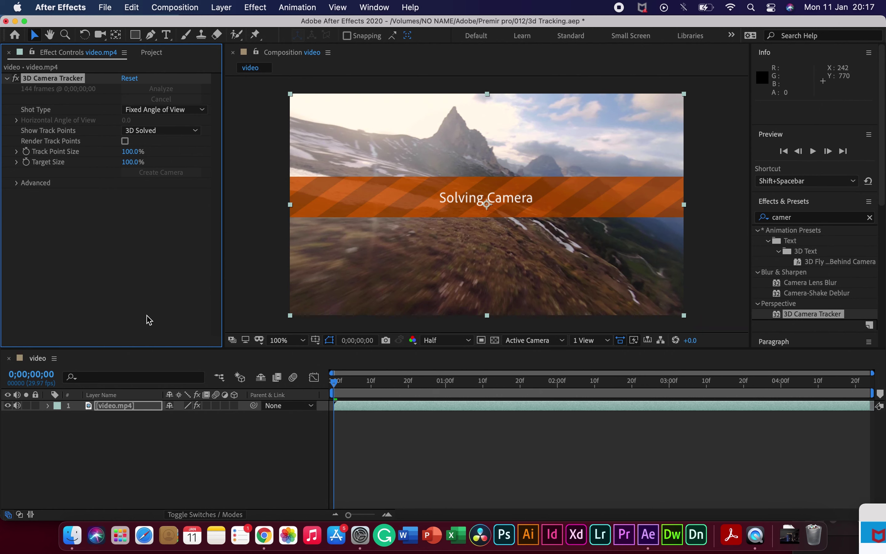
pyautogui.moveTo(492, 230)
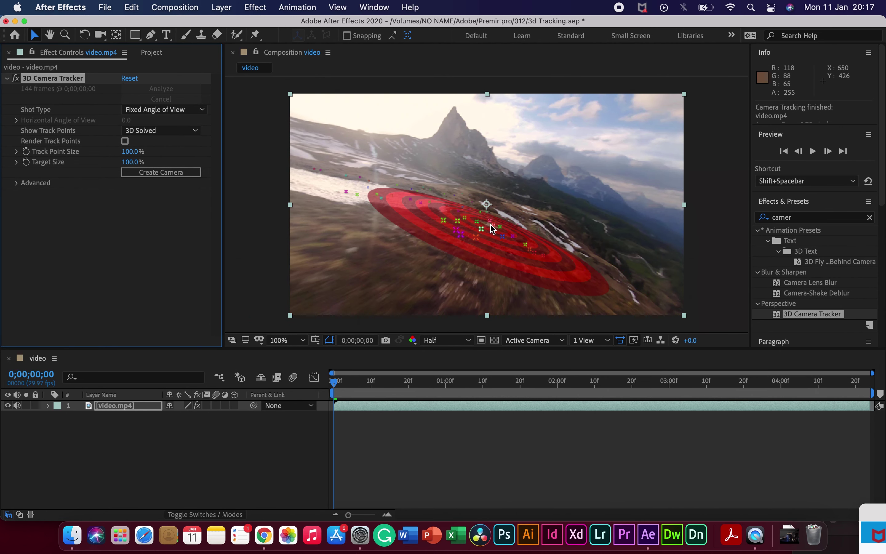
pyautogui.click(451, 226)
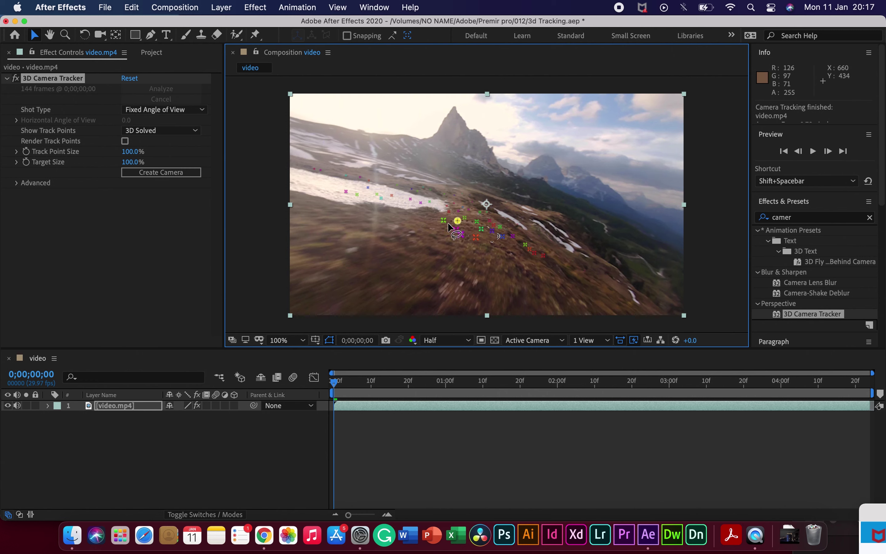
pyautogui.moveTo(449, 223); pyautogui.dragTo(502, 232)
# - Create a text layer and tracked camera from the selected track points
pyautogui.rightClick(479, 236)
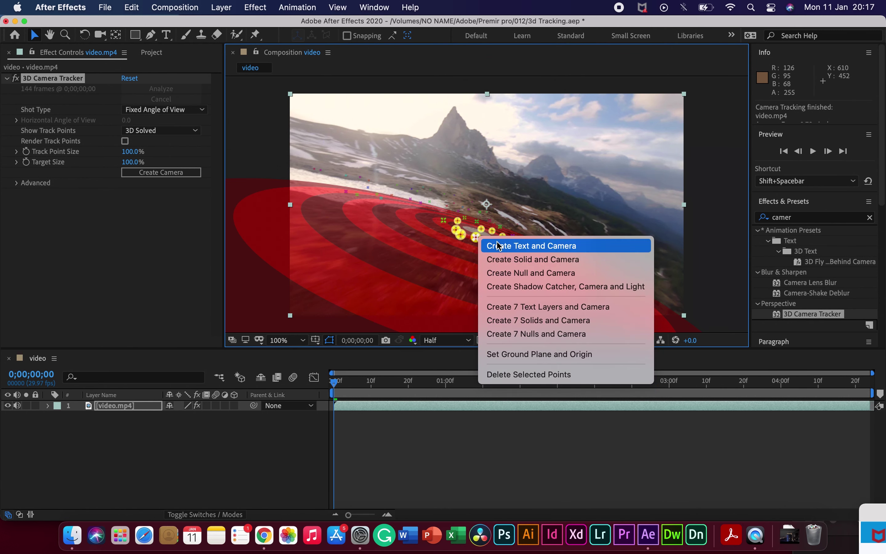
pyautogui.click(499, 246)
pyautogui.click(372, 405)
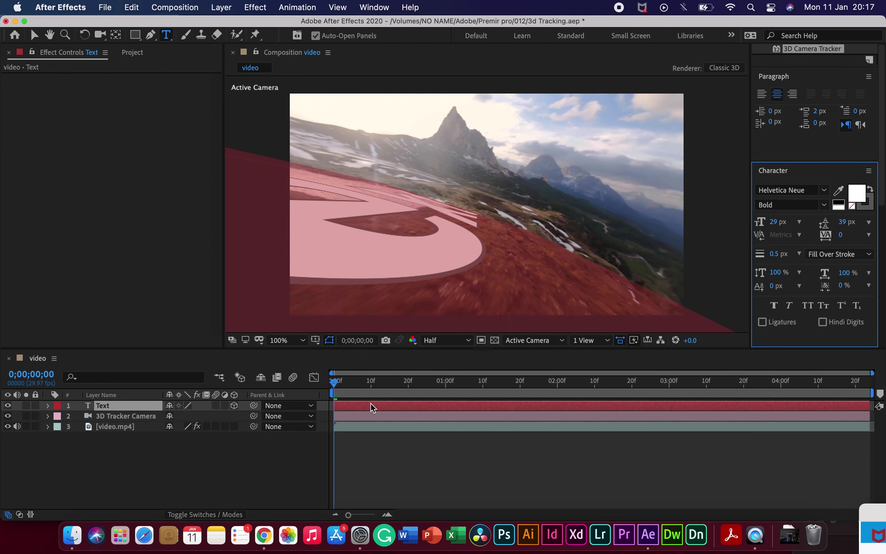
pyautogui.write('RONE')
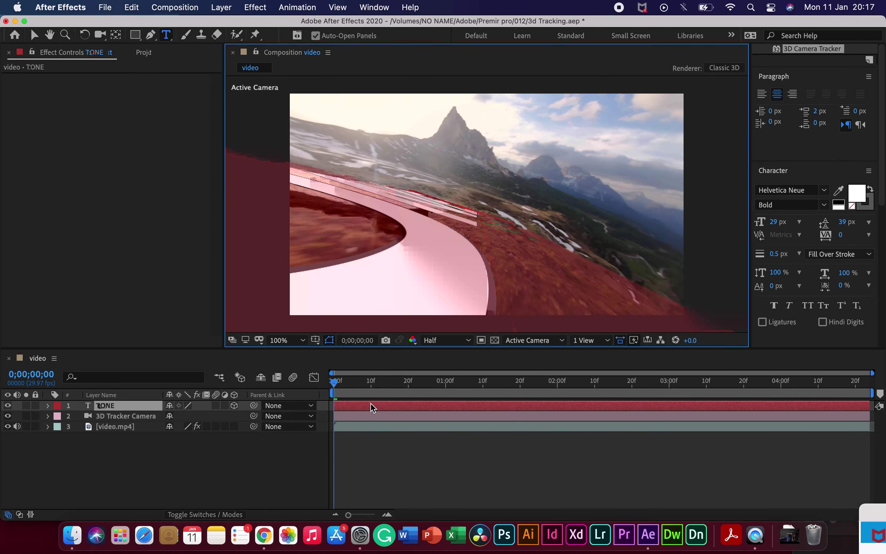
# - Make the new text read DRONE at a 5 px font size
pyautogui.moveTo(779, 222); pyautogui.dragTo(753, 227)
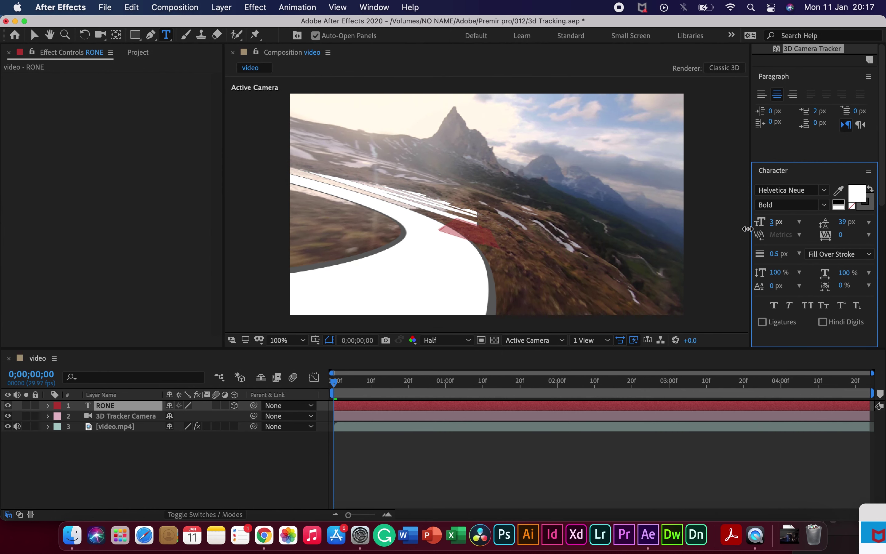
pyautogui.moveTo(752, 227); pyautogui.dragTo(747, 231)
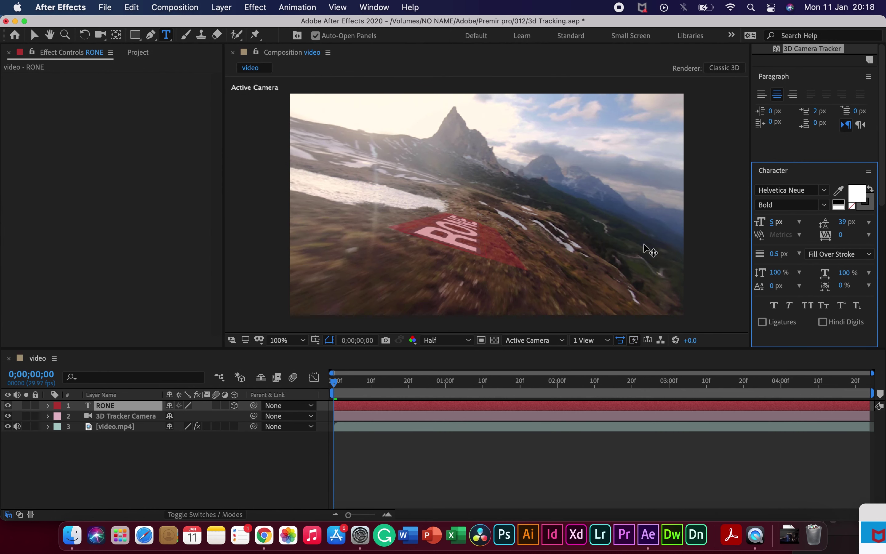
pyautogui.press('BackSpace')
pyautogui.write('D')
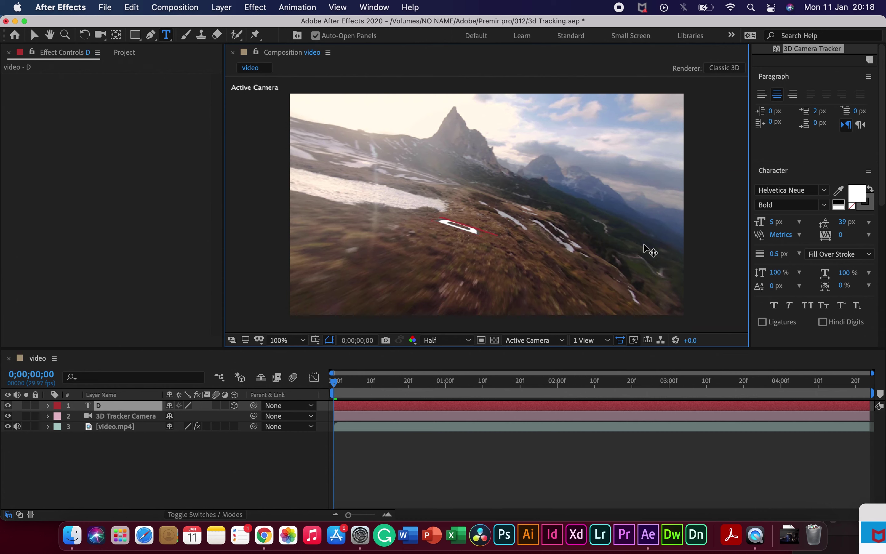
pyautogui.write('RONE')
pyautogui.click(338, 476)
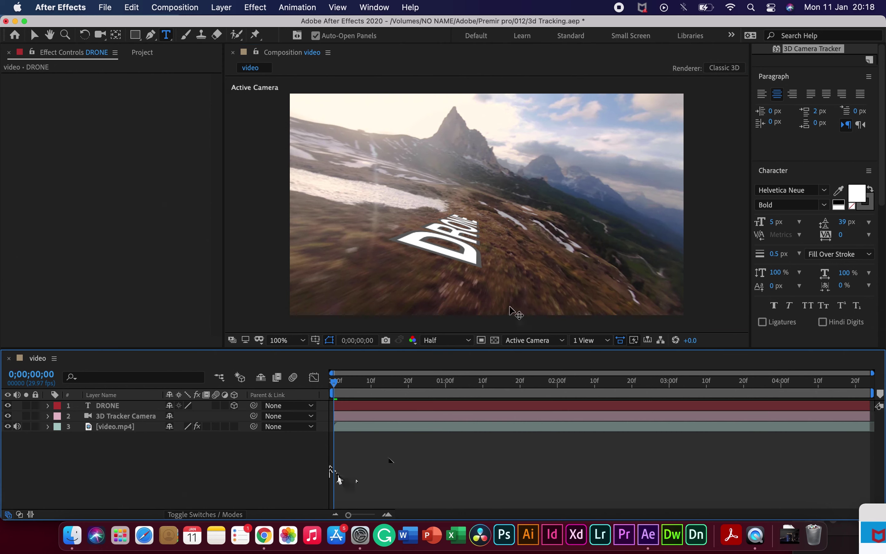
pyautogui.click(437, 405)
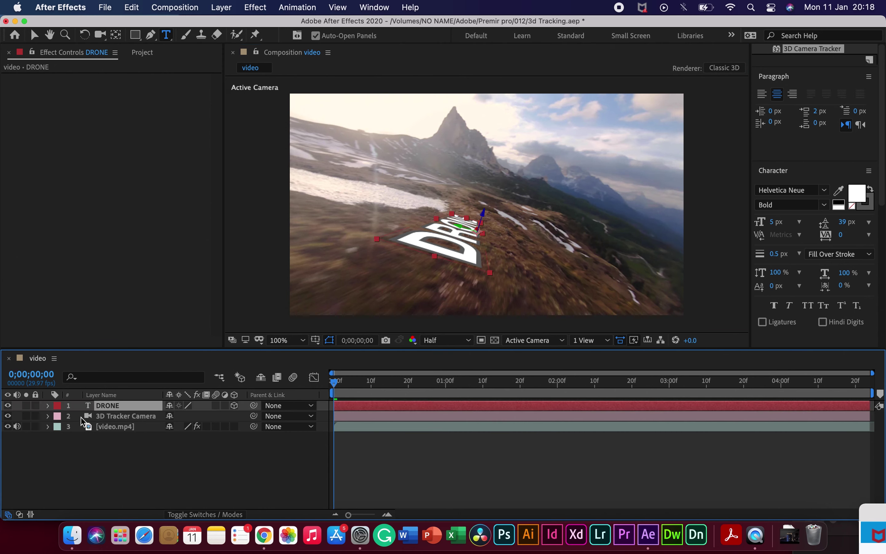
# - Rotate DRONE to Y 87° and Z 76°, and set its stroke width to 0 px
pyautogui.click(48, 405)
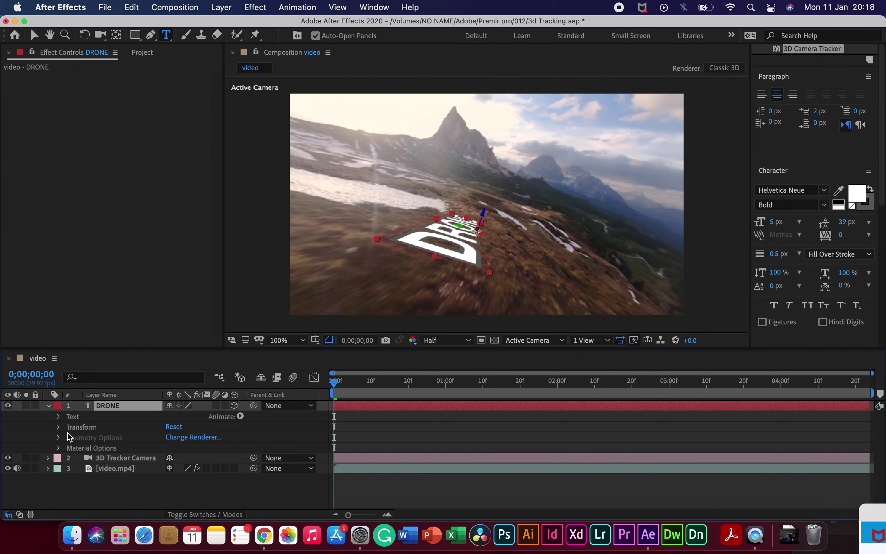
pyautogui.click(59, 426)
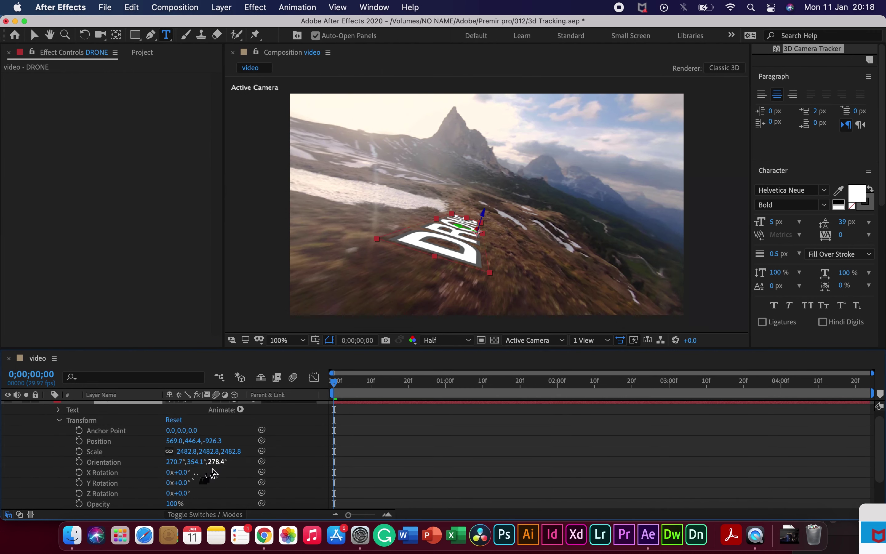
pyautogui.moveTo(183, 493); pyautogui.dragTo(228, 500)
pyautogui.press('capslock')
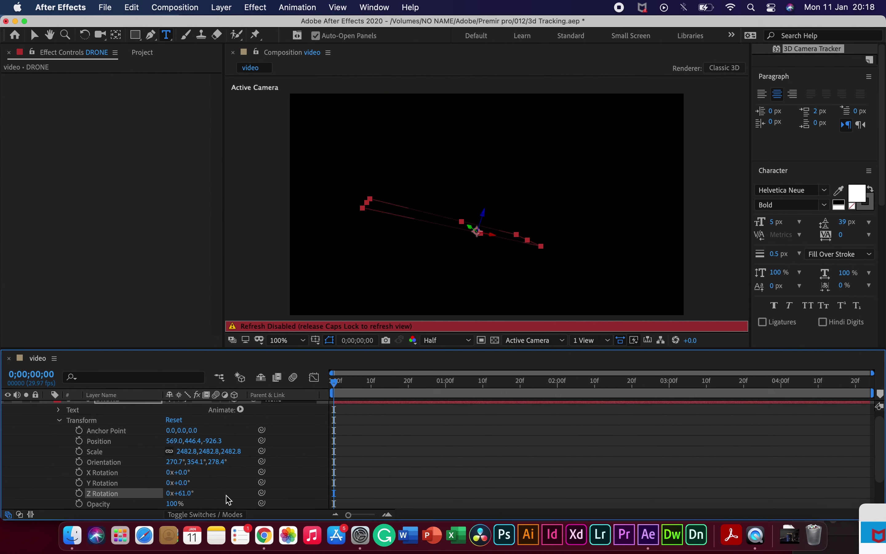
pyautogui.press('capslock')
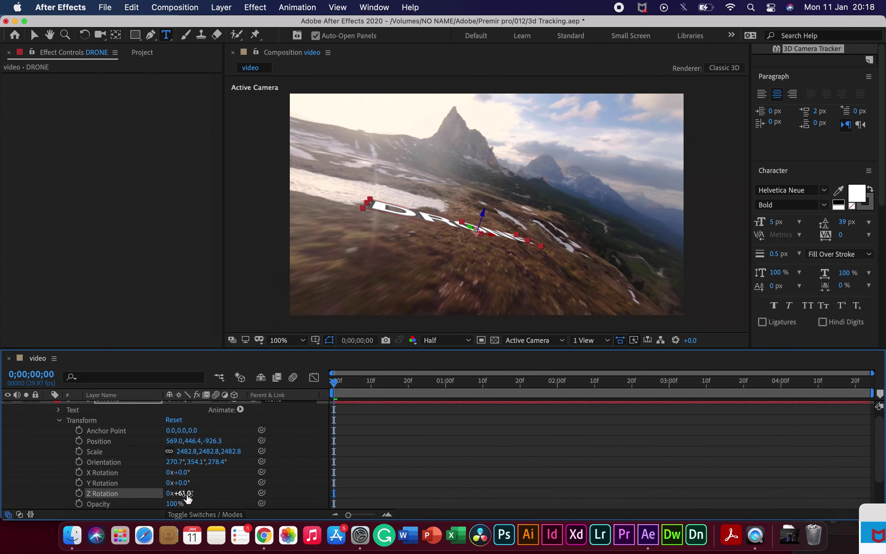
pyautogui.moveTo(189, 494)
pyautogui.mouseDown()
pyautogui.moveTo(198, 498)
pyautogui.moveTo(219, 466)
pyautogui.mouseUp()
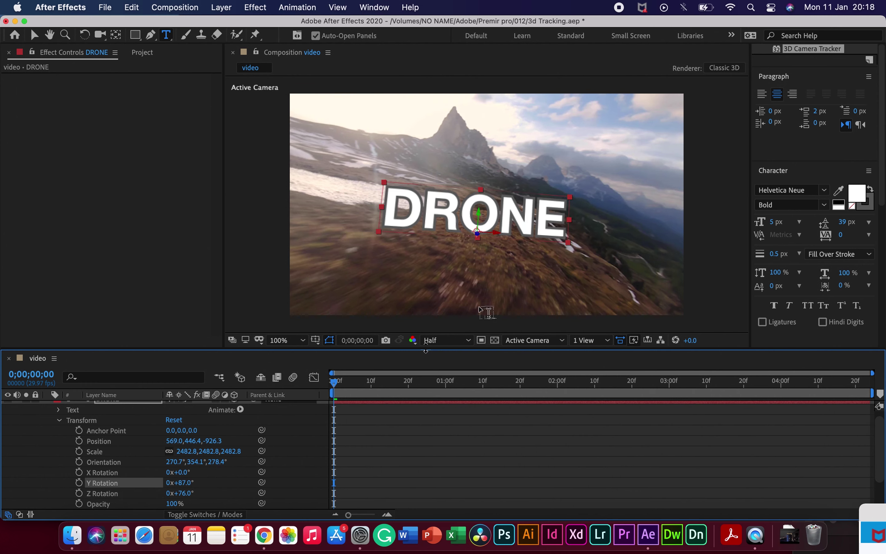
pyautogui.click(776, 253)
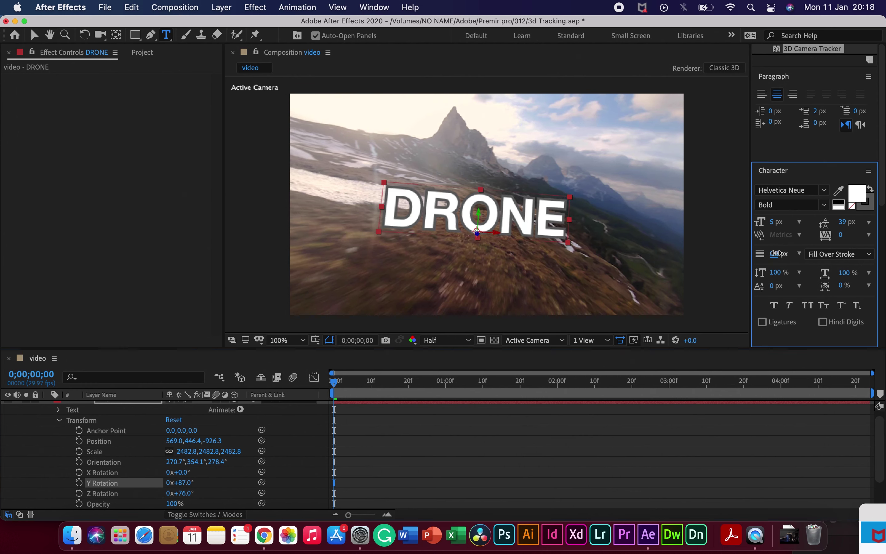
pyautogui.moveTo(777, 254); pyautogui.dragTo(761, 256)
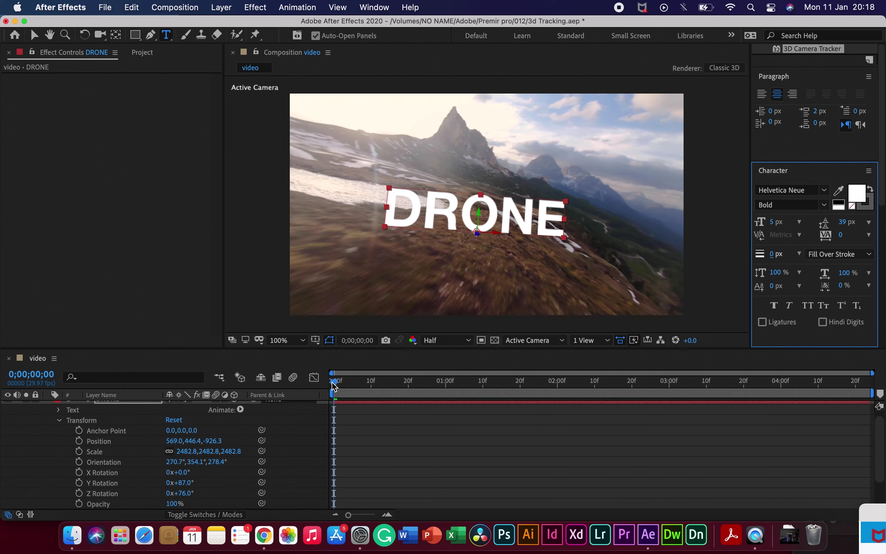
# - Nudge the DRONE text slightly right and scrub through frames to check its placement
pyautogui.moveTo(335, 384); pyautogui.dragTo(409, 385)
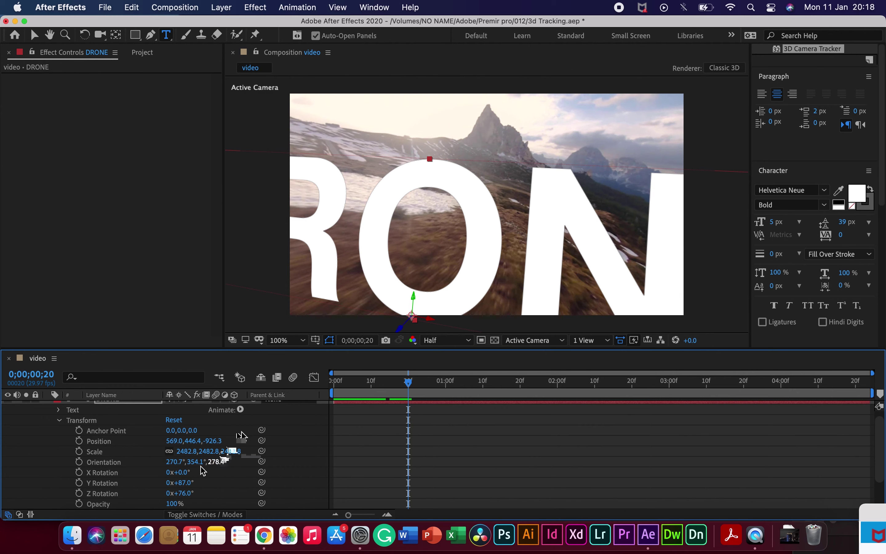
pyautogui.click(35, 34)
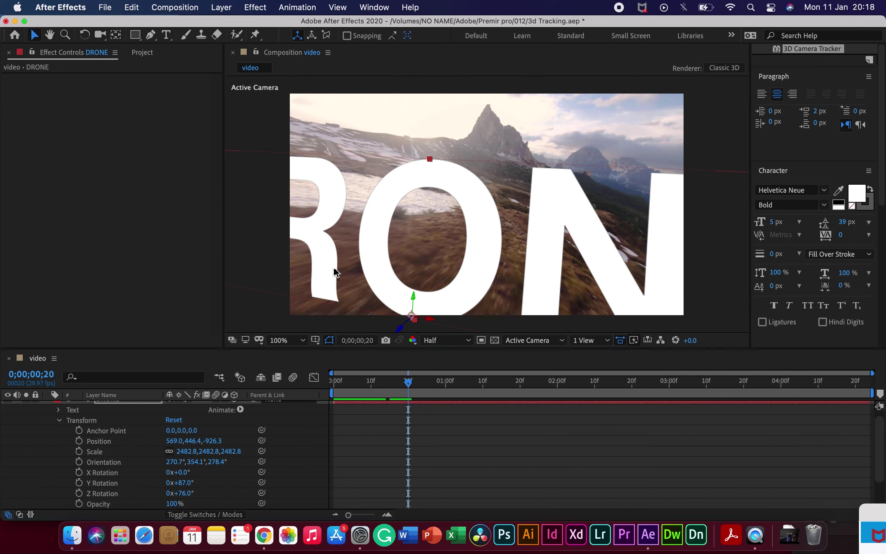
pyautogui.moveTo(430, 319); pyautogui.dragTo(445, 325)
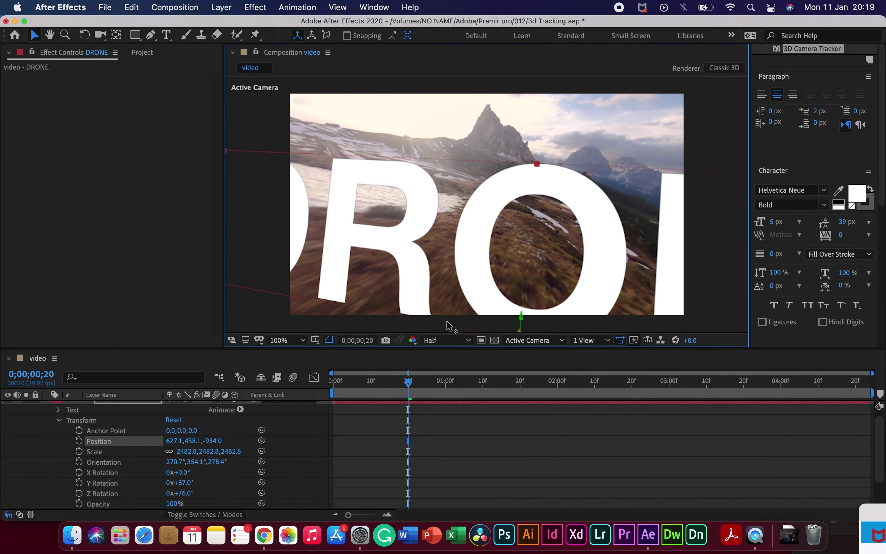
pyautogui.moveTo(408, 382)
pyautogui.mouseDown()
pyautogui.moveTo(421, 385)
pyautogui.moveTo(314, 379)
pyautogui.mouseUp()
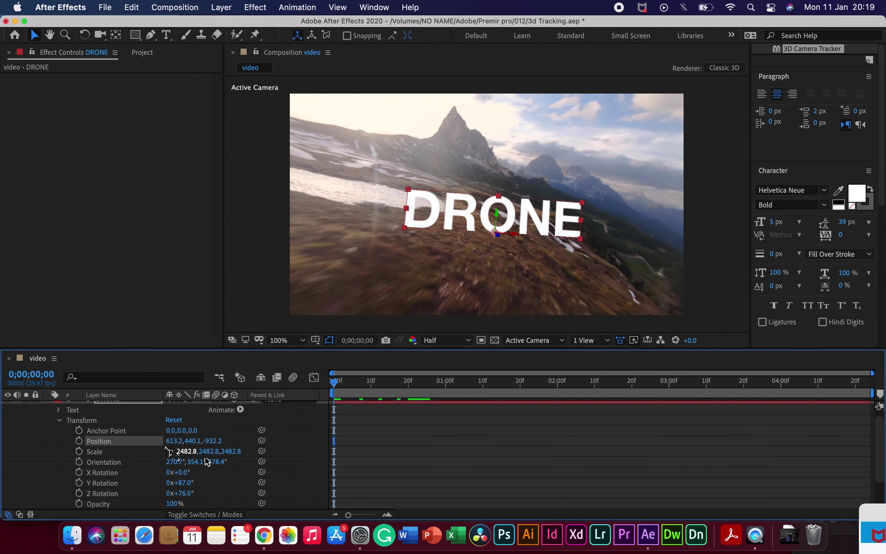
pyautogui.scroll(1, 59, 432)
pyautogui.click(47, 406)
pyautogui.click(296, 441)
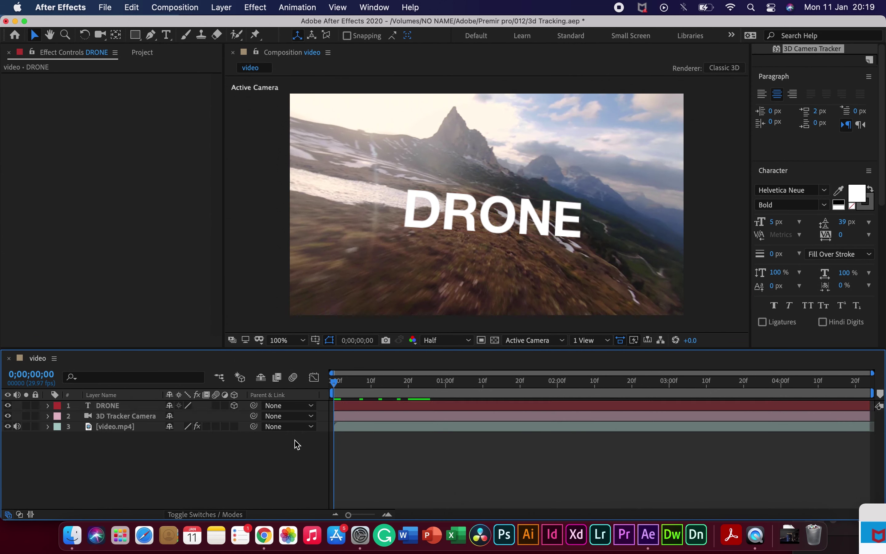
pyautogui.moveTo(334, 381)
pyautogui.mouseDown()
pyautogui.moveTo(410, 383)
pyautogui.moveTo(428, 395)
pyautogui.mouseUp()
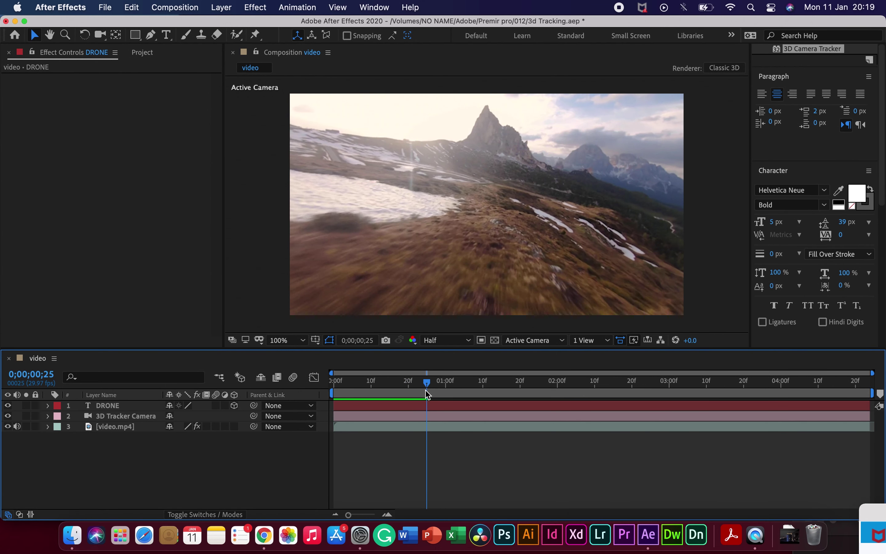
# - Select video.mp4 and show its 3D Camera Tracker track points
pyautogui.click(142, 53)
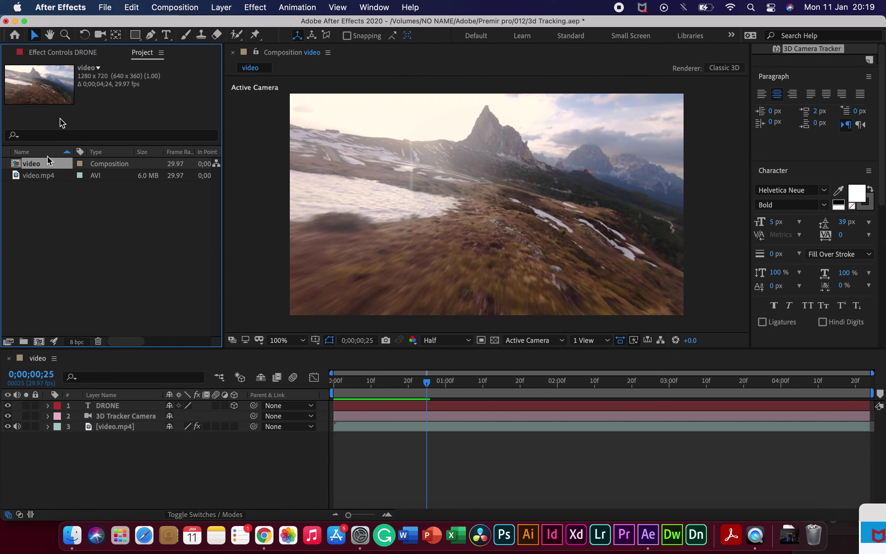
pyautogui.click(72, 53)
pyautogui.click(111, 426)
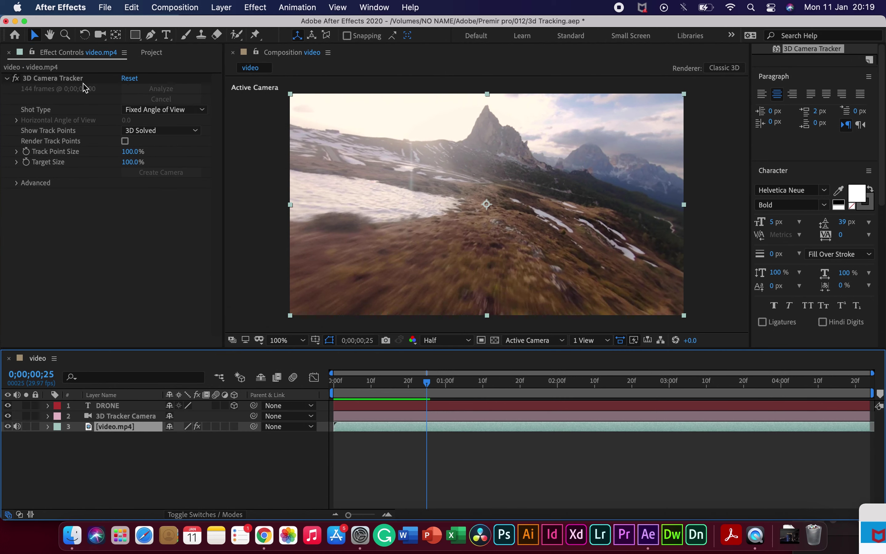
pyautogui.click(80, 79)
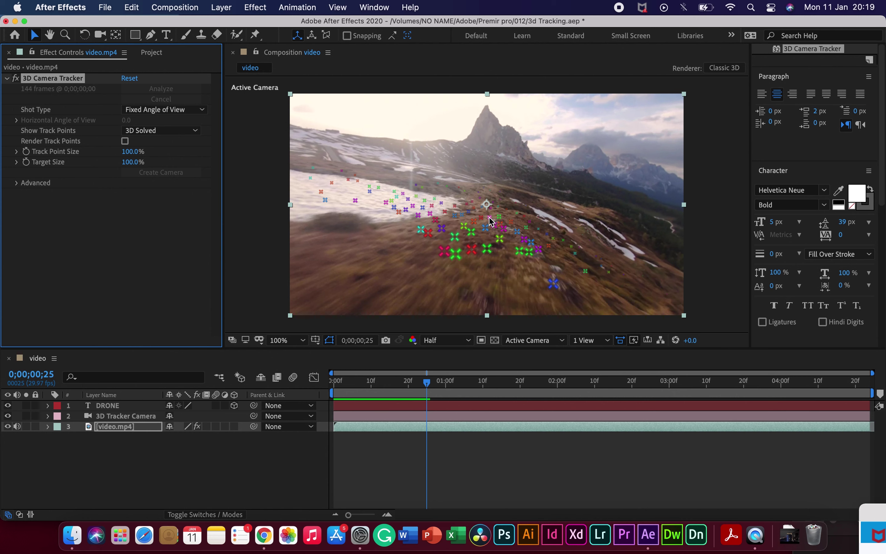
pyautogui.moveTo(470, 217); pyautogui.dragTo(512, 231)
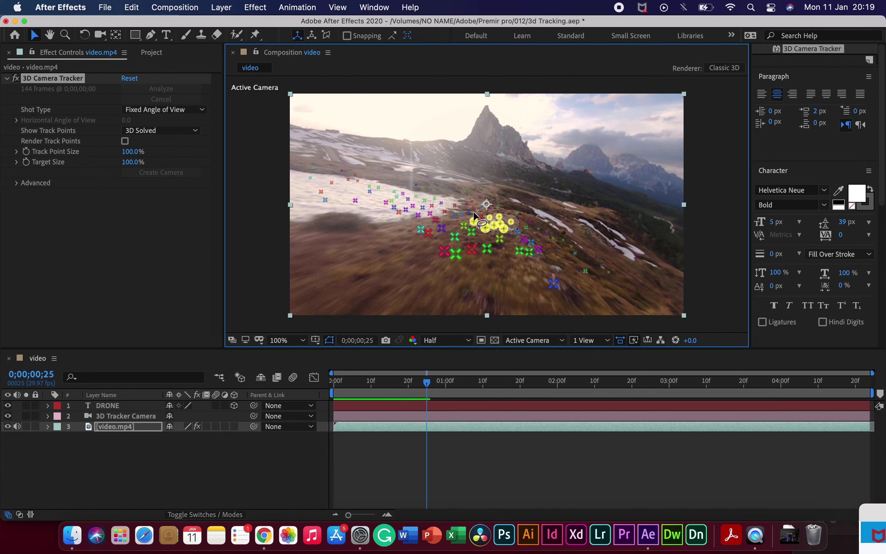
pyautogui.rightClick(493, 225)
pyautogui.click(512, 228)
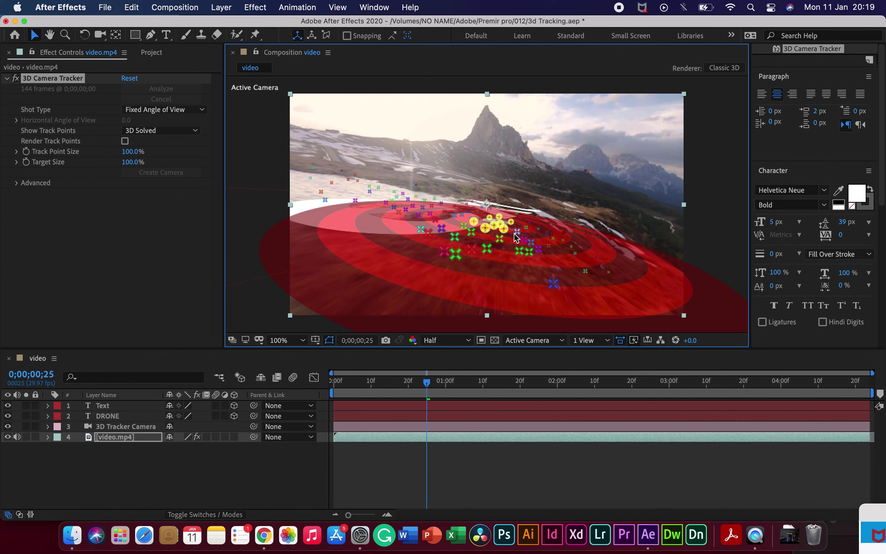
pyautogui.press('t')
pyautogui.press('End')
pyautogui.press('h')
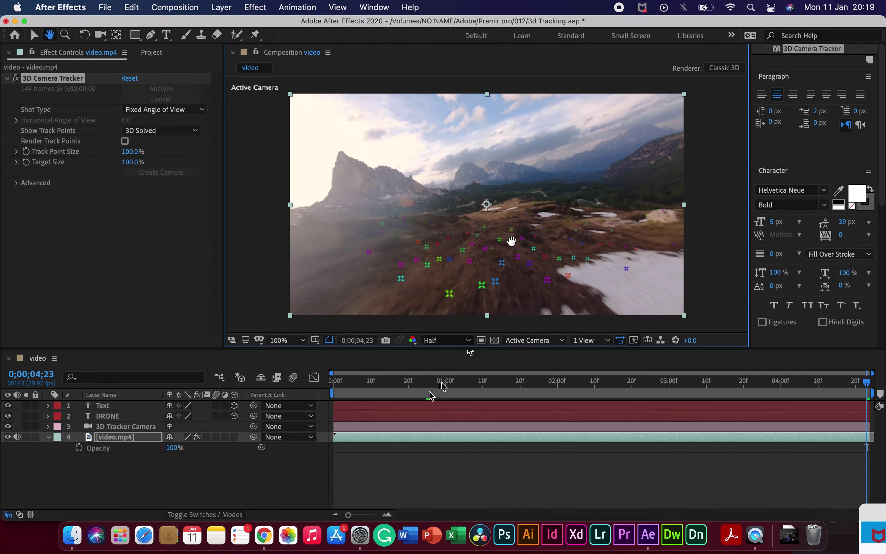
pyautogui.click(416, 407)
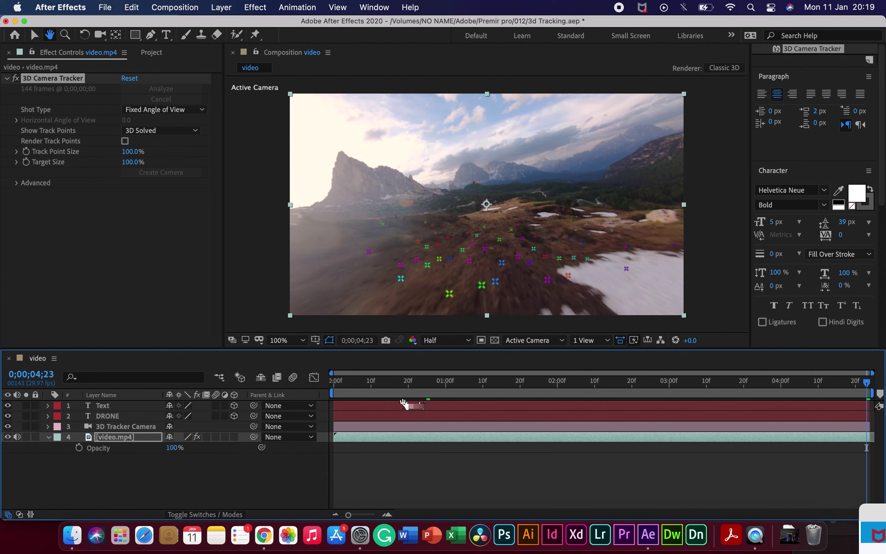
pyautogui.doubleClick(380, 407)
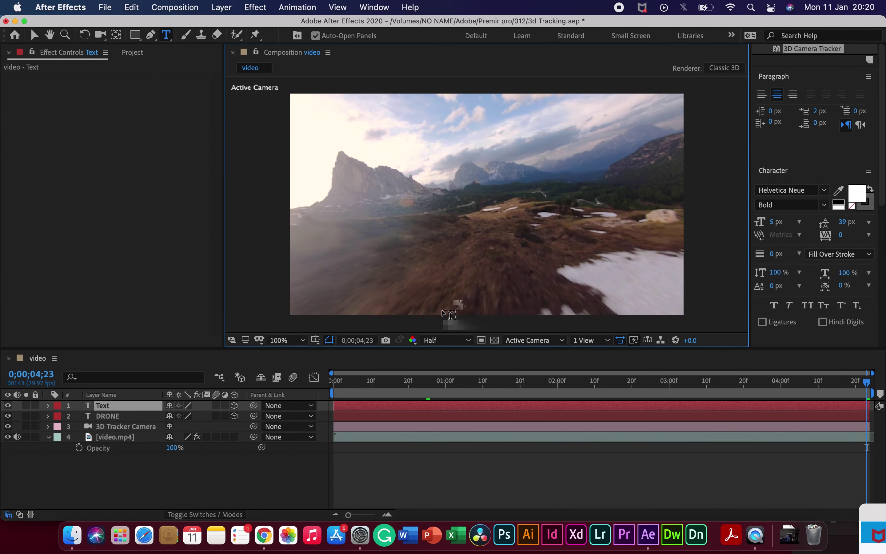
pyautogui.press('cmd+z')
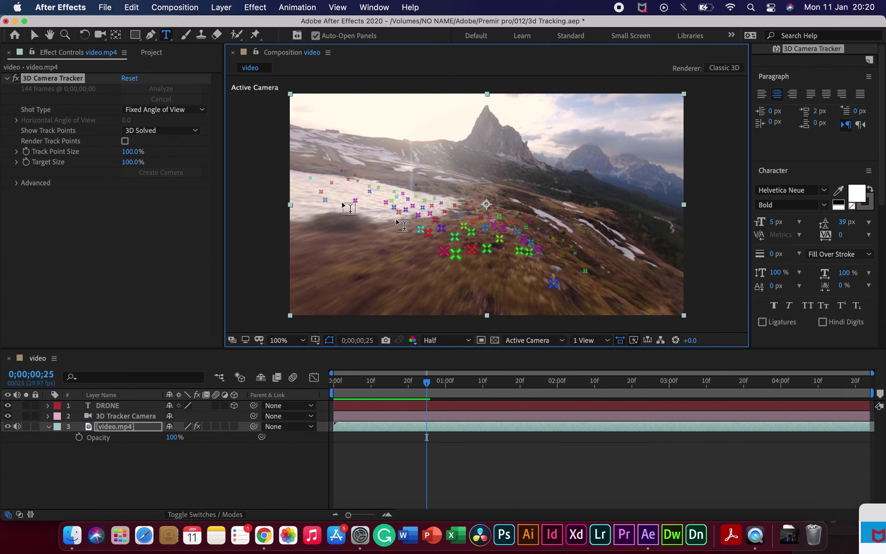
# - Create a trial SHOT text on ground track points, shrink its font, then delete it
pyautogui.press('v')
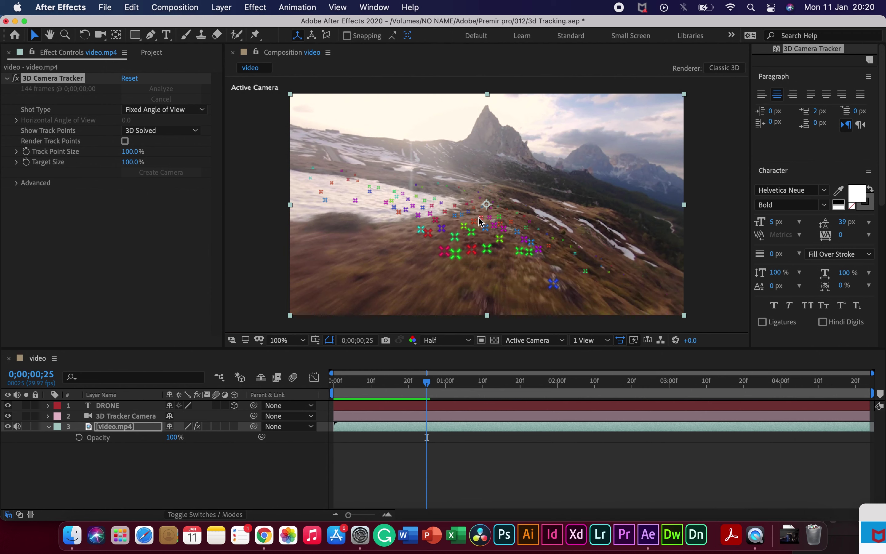
pyautogui.moveTo(481, 221); pyautogui.dragTo(507, 236)
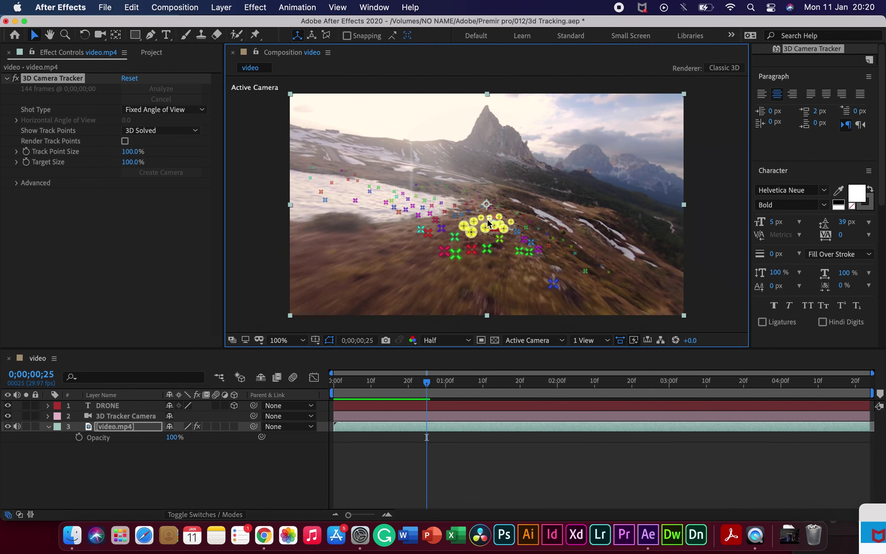
pyautogui.rightClick(488, 223)
pyautogui.click(511, 239)
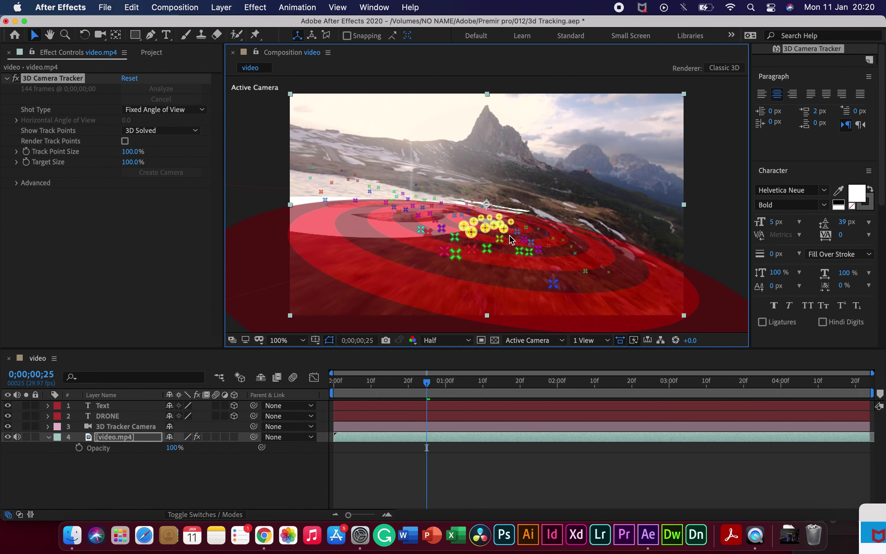
pyautogui.doubleClick(430, 409)
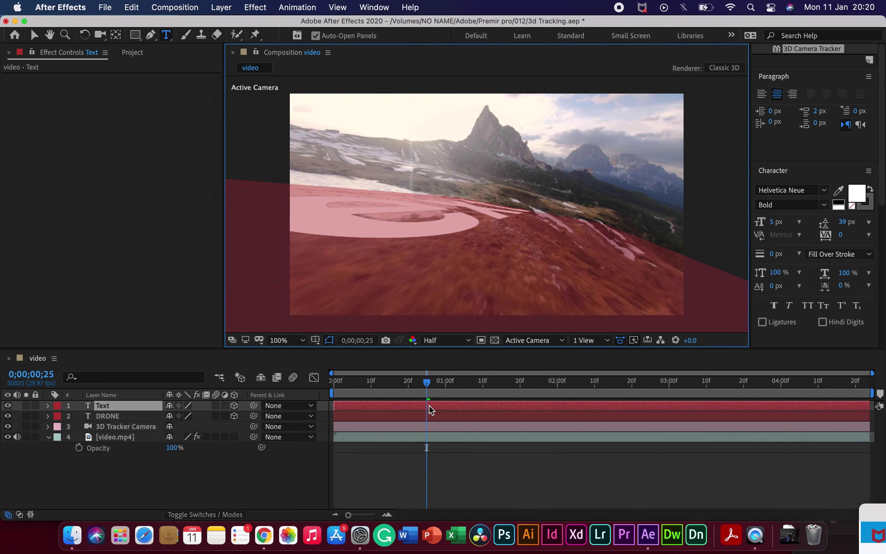
pyautogui.write('SHOT')
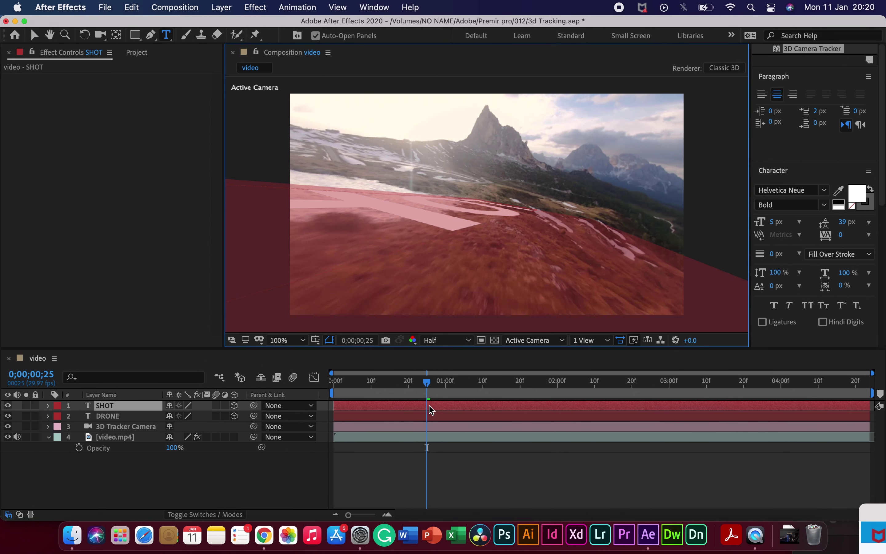
pyautogui.moveTo(774, 228)
pyautogui.mouseDown()
pyautogui.moveTo(763, 227)
pyautogui.moveTo(777, 222)
pyautogui.mouseUp()
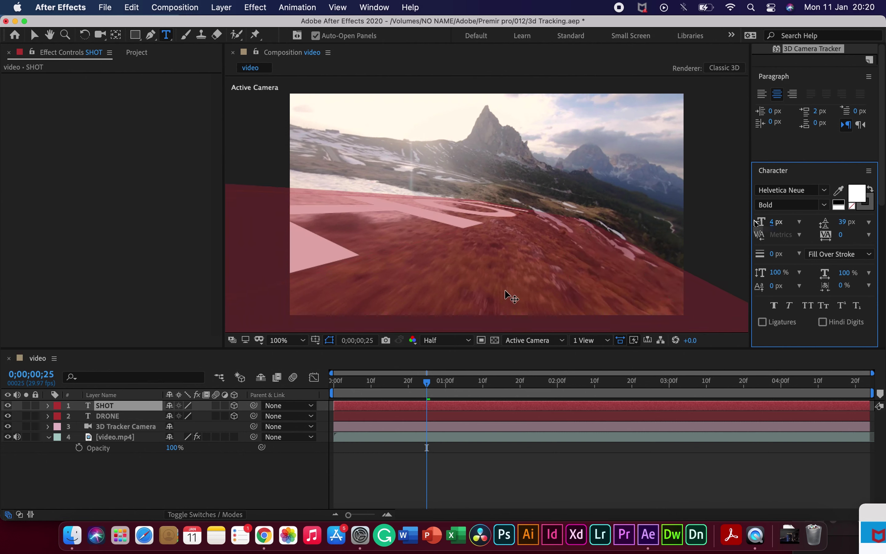
pyautogui.click(448, 407)
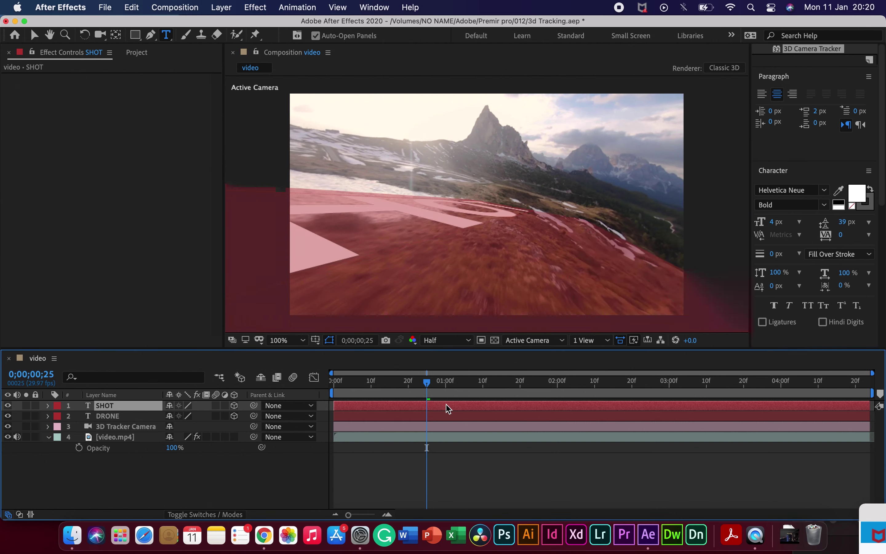
pyautogui.press('Delete')
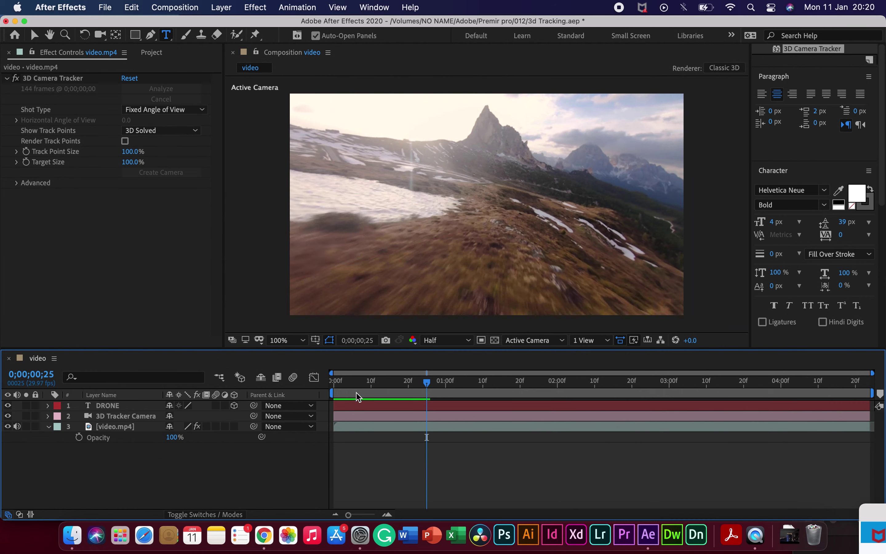
# - Set the text size to 50 px and select a cluster of hillside track points
pyautogui.click(776, 221)
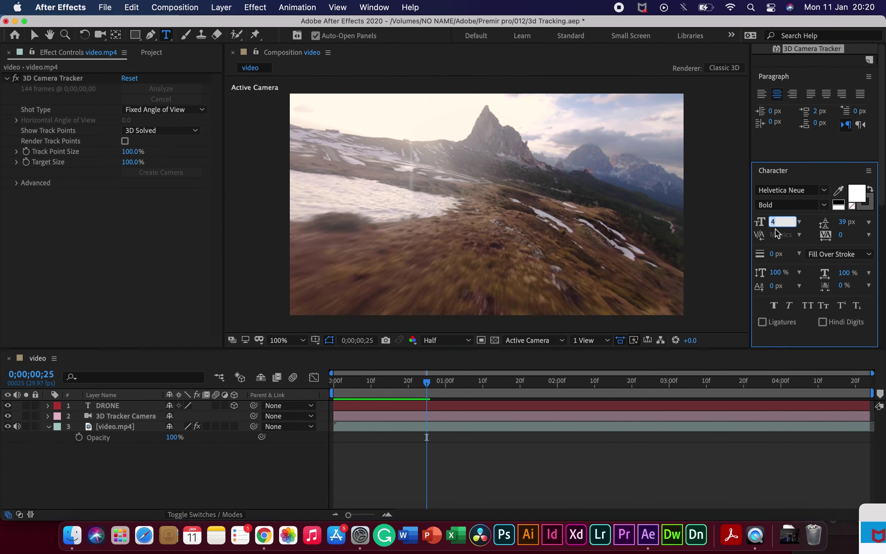
pyautogui.write('50')
pyautogui.press('Return')
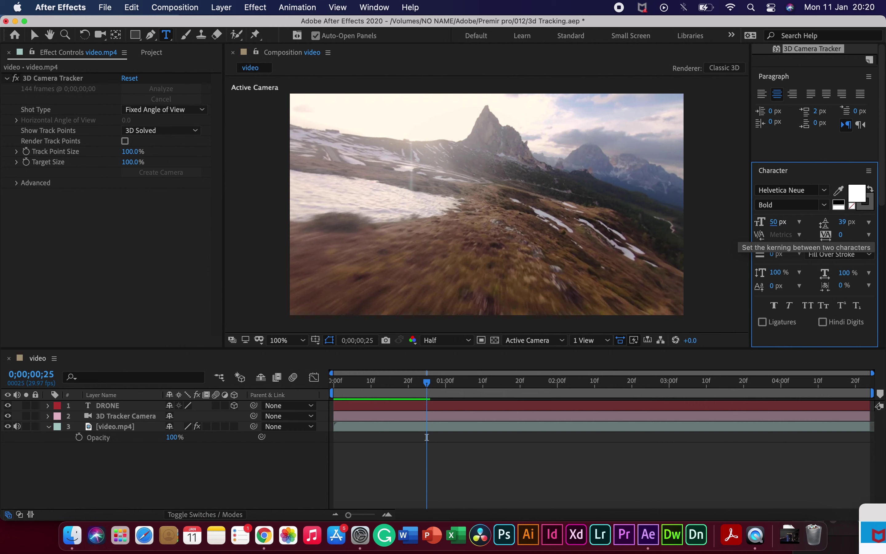
pyautogui.click(85, 80)
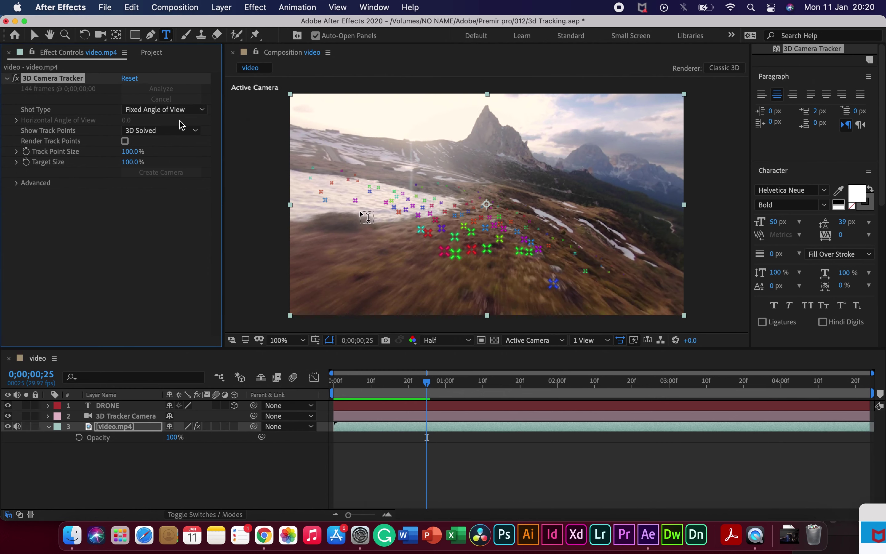
pyautogui.click(34, 33)
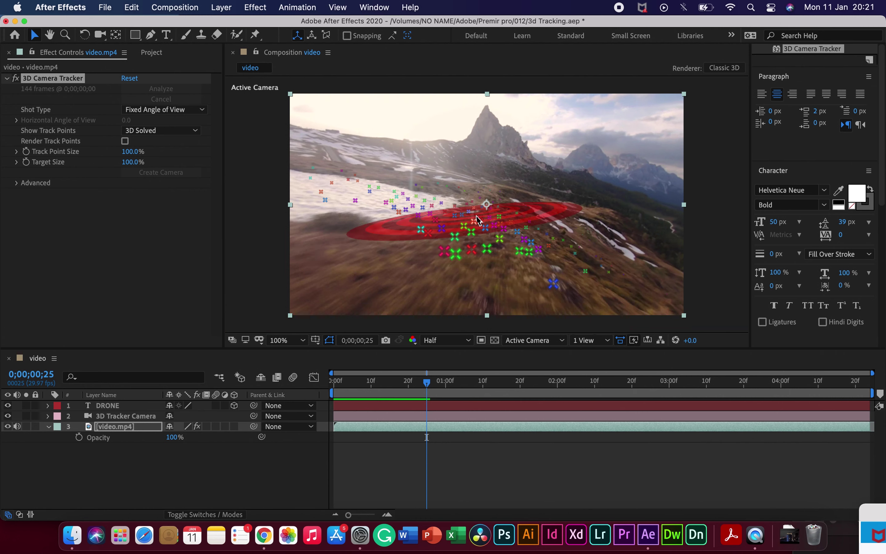
pyautogui.click(464, 217)
pyautogui.moveTo(463, 217); pyautogui.dragTo(499, 220)
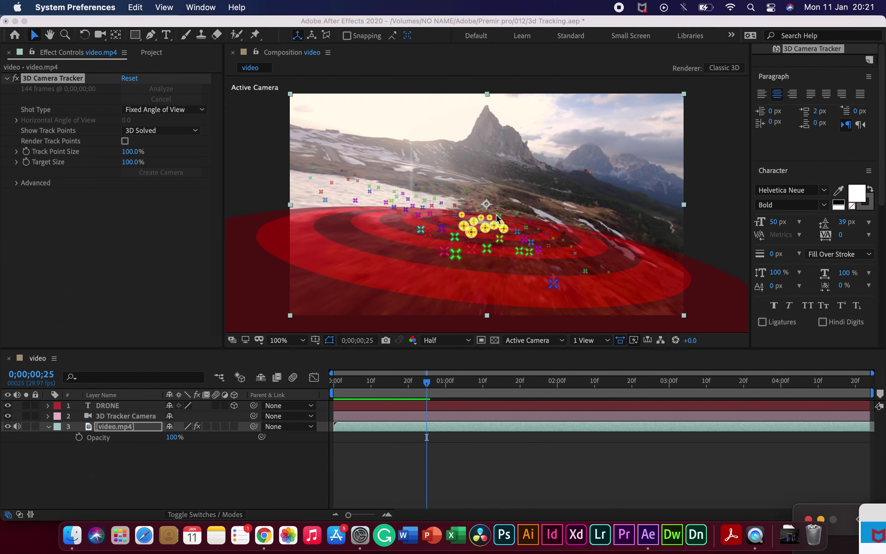
# - Create a text layer at the tracked spot reading SHOT, shrunk to 11 px
pyautogui.click(484, 222)
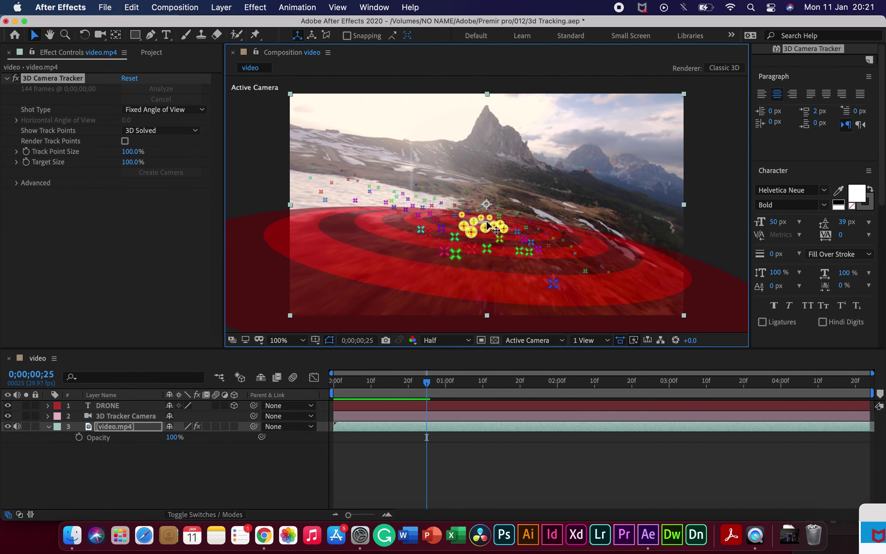
pyautogui.rightClick(487, 221)
pyautogui.click(502, 234)
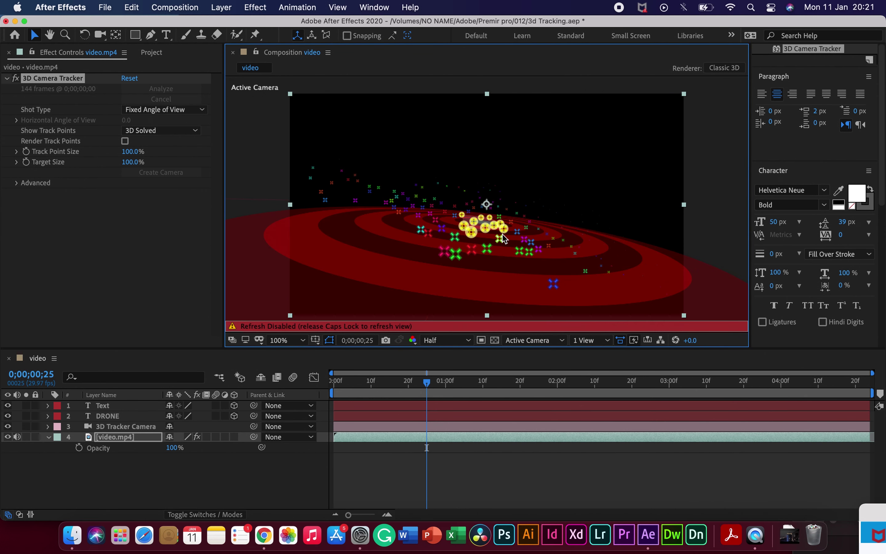
pyautogui.click(440, 409)
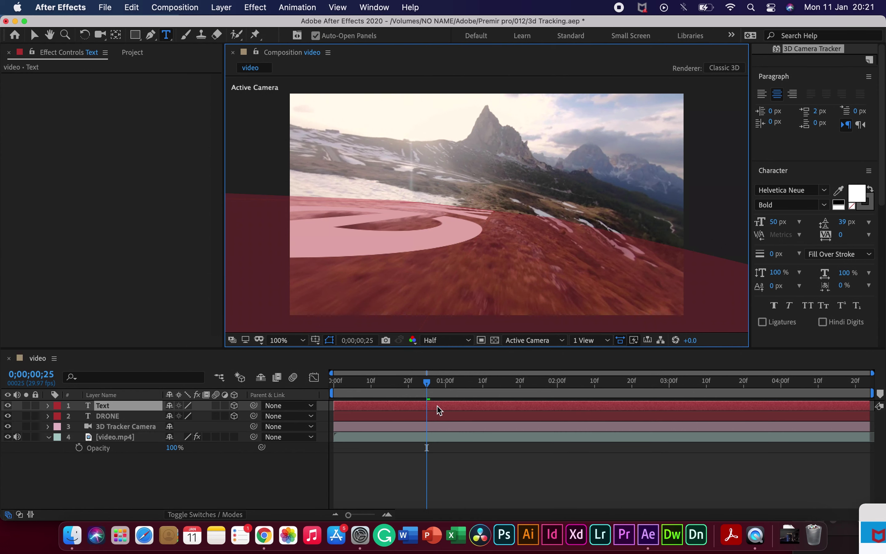
pyautogui.write('SHOT')
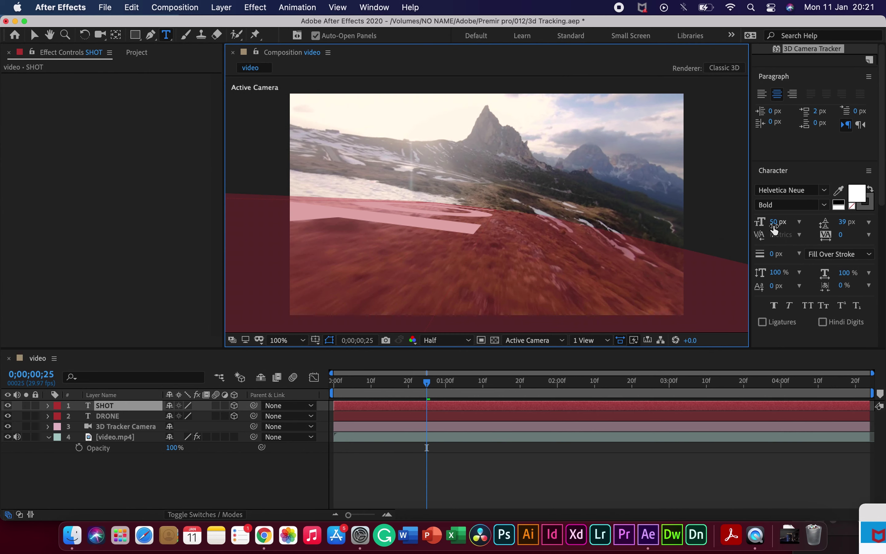
pyautogui.moveTo(775, 222); pyautogui.dragTo(750, 227)
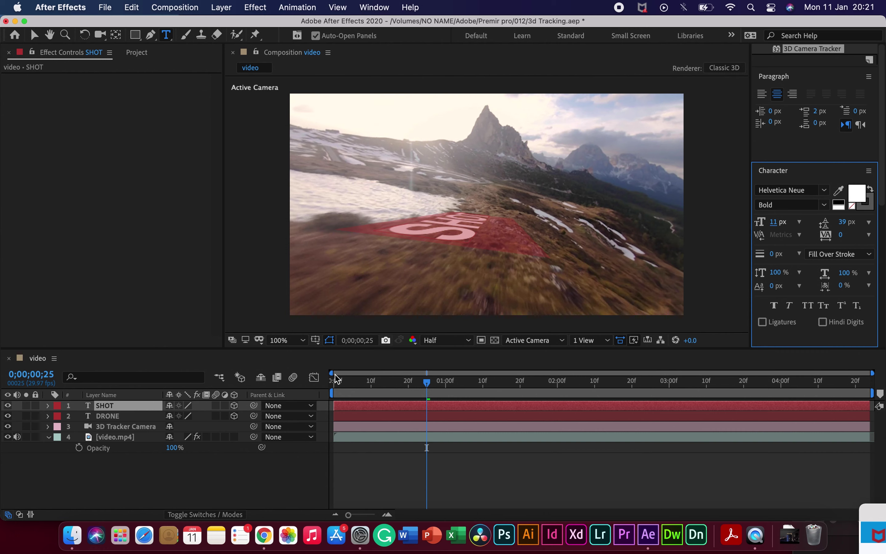
# - In SHOT's Transform properties, set Y Rotation to 91° and Z Rotation to 88°
pyautogui.click(318, 407)
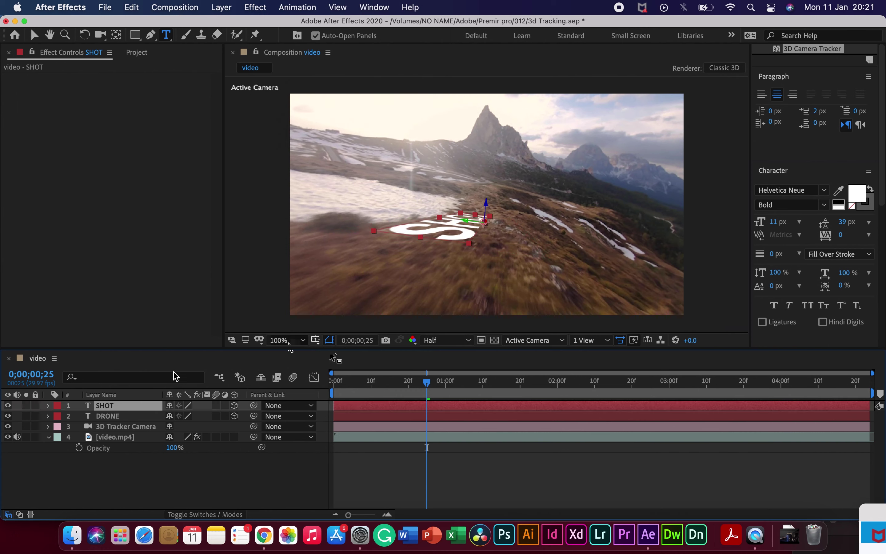
pyautogui.click(49, 405)
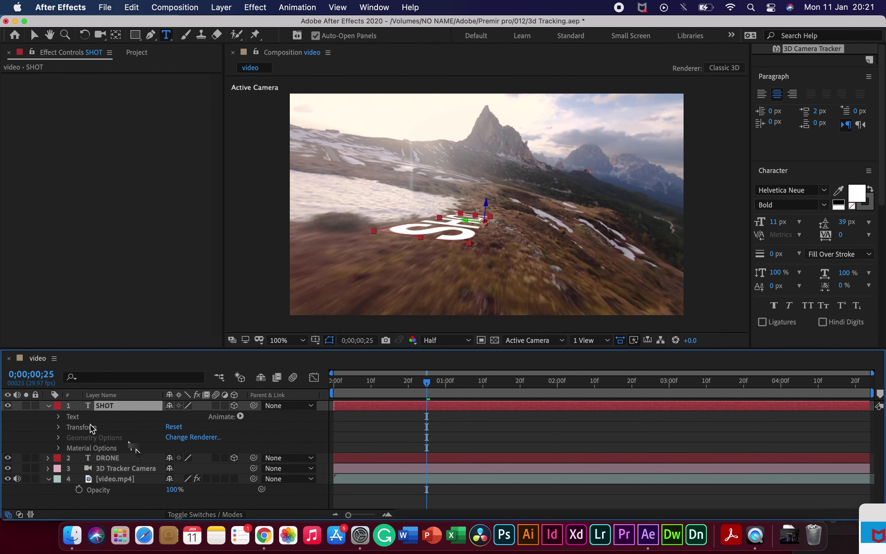
pyautogui.click(58, 427)
pyautogui.moveTo(186, 495)
pyautogui.mouseDown()
pyautogui.moveTo(219, 490)
pyautogui.moveTo(212, 475)
pyautogui.moveTo(227, 467)
pyautogui.moveTo(192, 490)
pyautogui.moveTo(198, 494)
pyautogui.mouseUp()
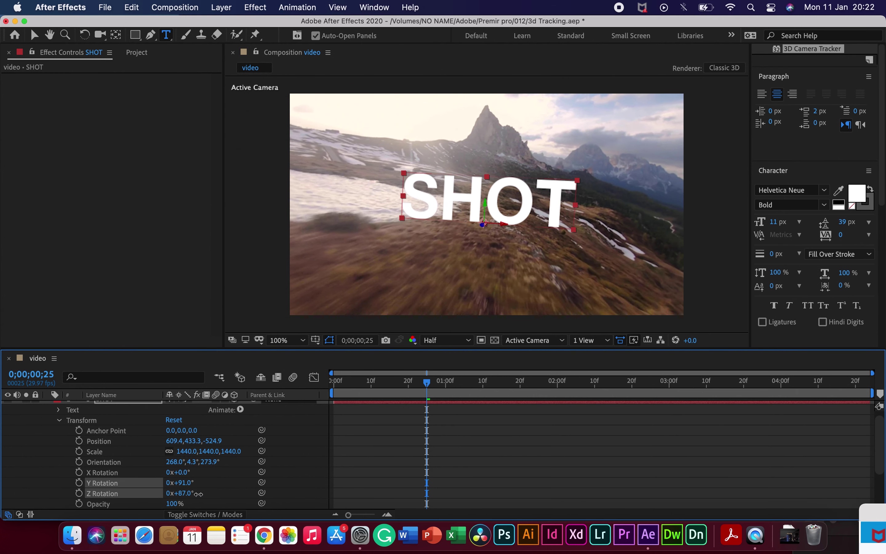
pyautogui.click(190, 494)
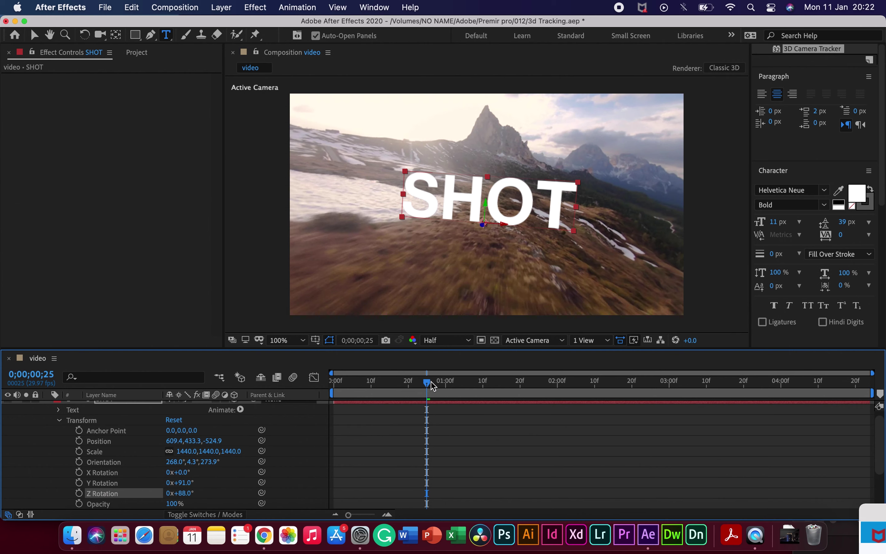
# - Nudge the SHOT text slightly left, checking the tracking at later frames
pyautogui.moveTo(434, 387); pyautogui.dragTo(493, 384)
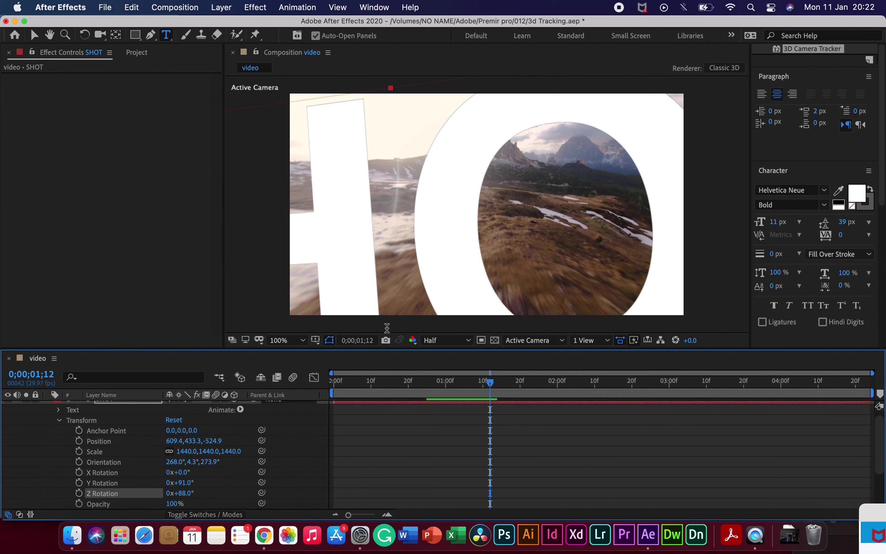
pyautogui.moveTo(493, 380); pyautogui.dragTo(482, 382)
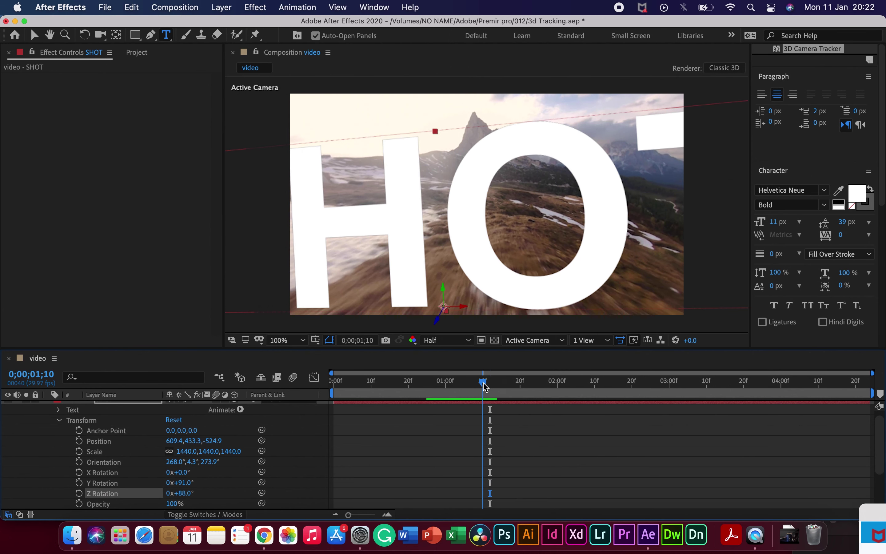
pyautogui.click(35, 35)
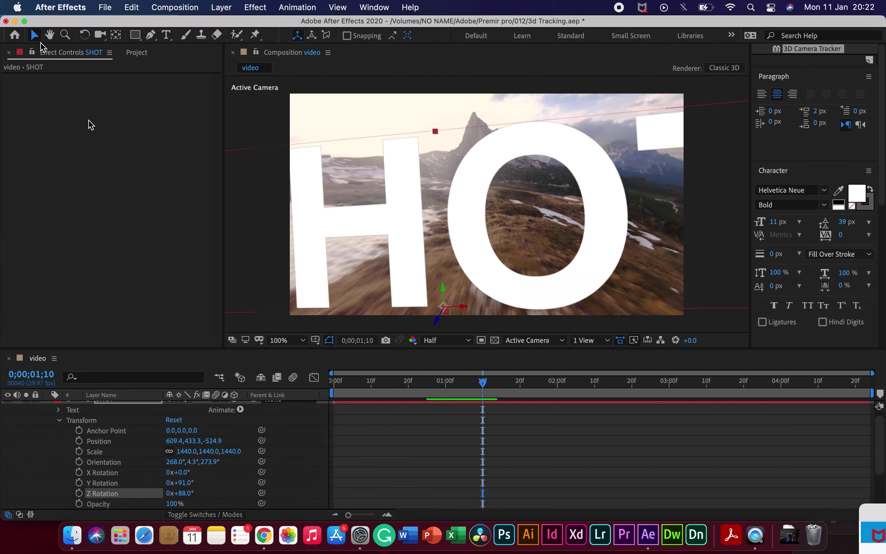
pyautogui.moveTo(464, 310); pyautogui.dragTo(457, 312)
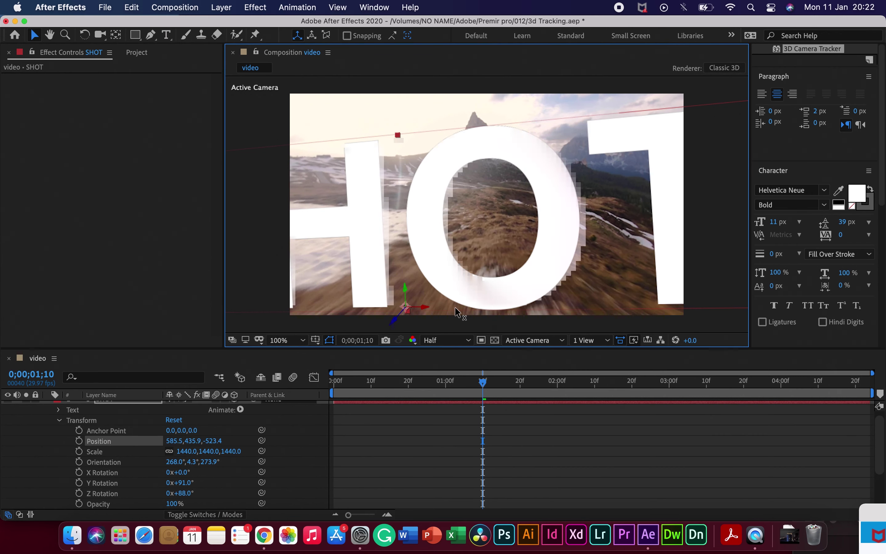
pyautogui.moveTo(483, 382); pyautogui.dragTo(318, 385)
pyautogui.scroll(1, 72, 434)
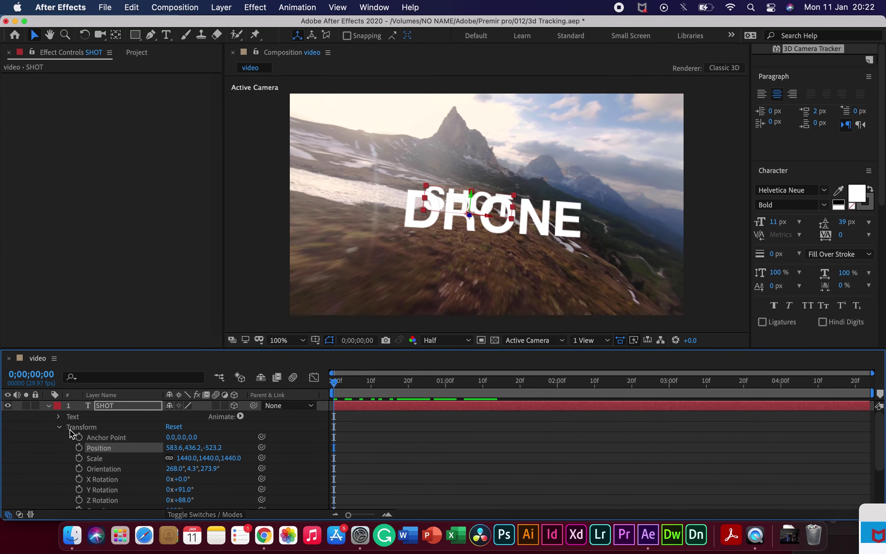
# - Start the SHOT layer at about 0;00;00;25 and preview the composition
pyautogui.click(49, 405)
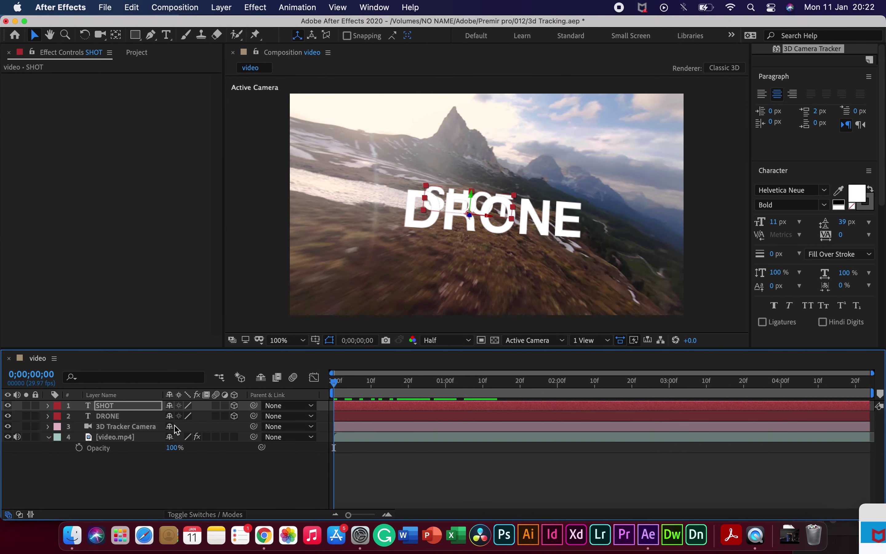
pyautogui.moveTo(342, 385); pyautogui.dragTo(428, 406)
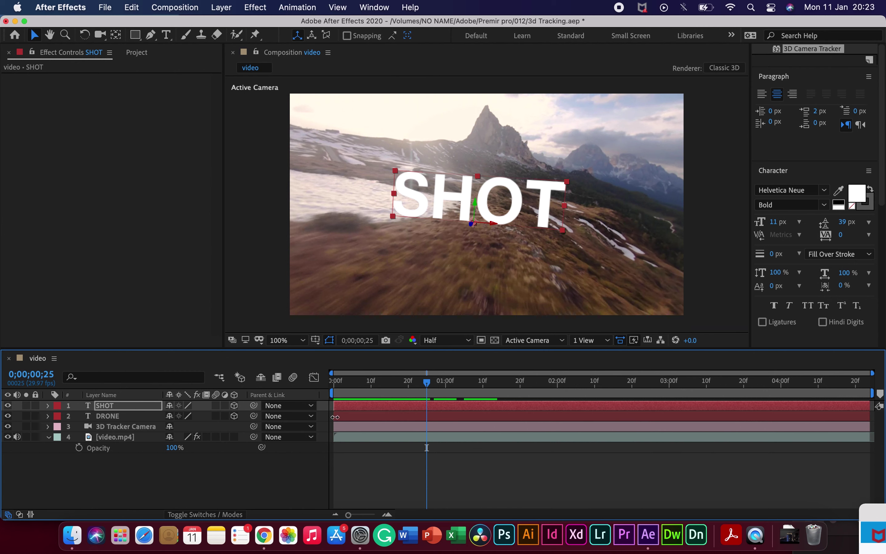
pyautogui.moveTo(335, 406); pyautogui.dragTo(405, 402)
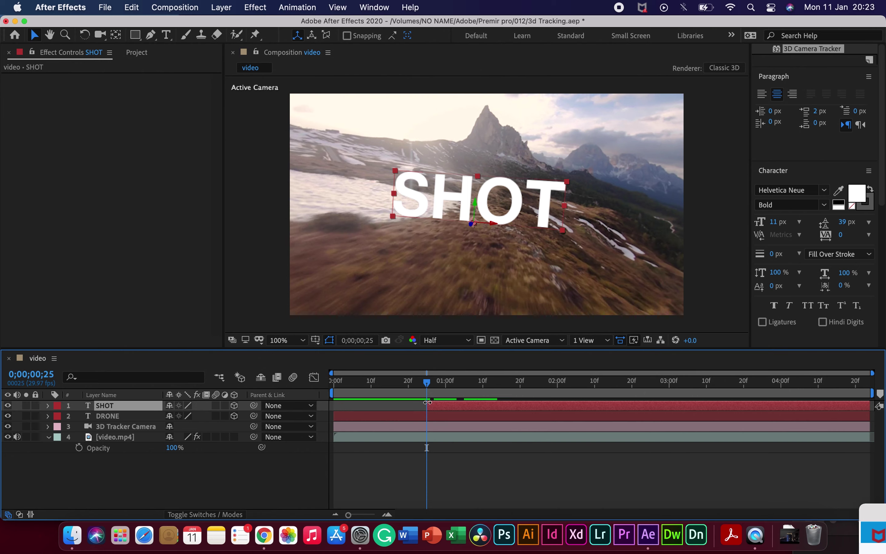
pyautogui.press('space')
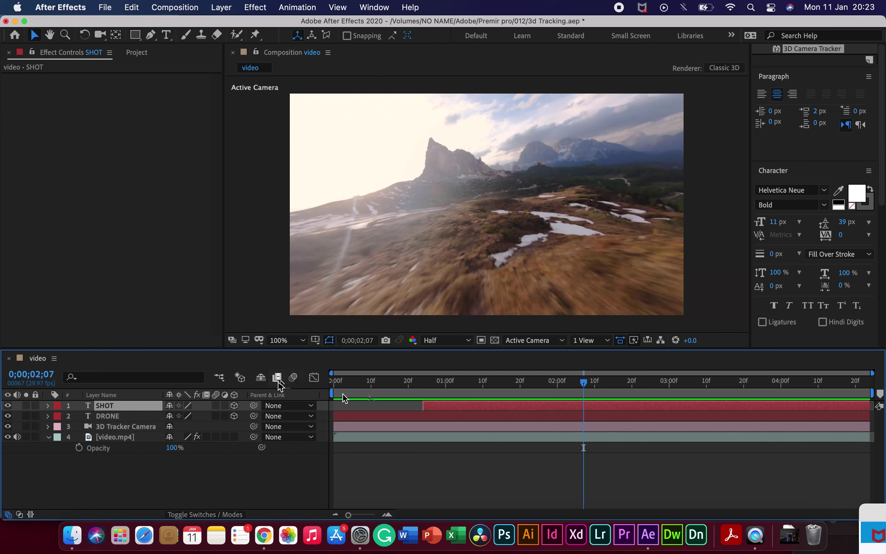
pyautogui.press('space')
# - Move to around frame 0;00;02;21 and select video.mp4's 3D Camera Tracker effect
pyautogui.moveTo(403, 374); pyautogui.dragTo(587, 392)
pyautogui.moveTo(585, 389); pyautogui.dragTo(639, 388)
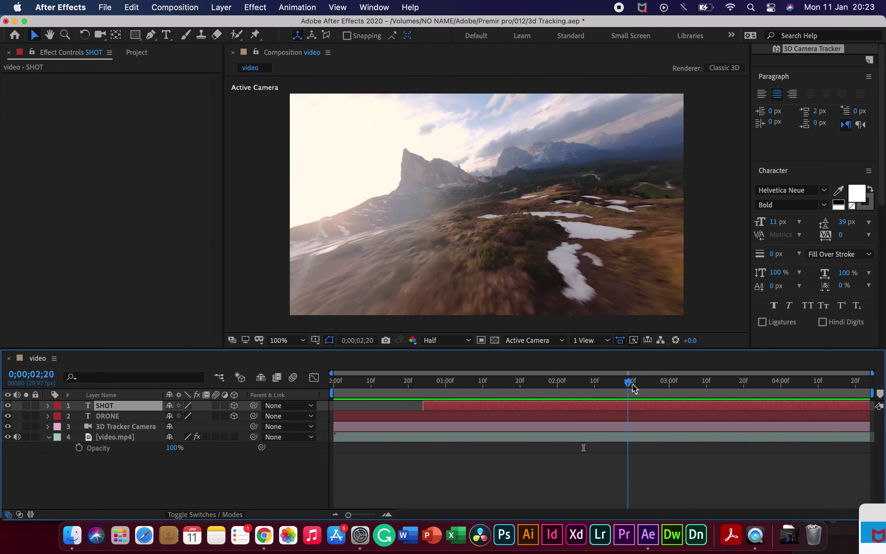
pyautogui.click(643, 383)
pyautogui.click(643, 436)
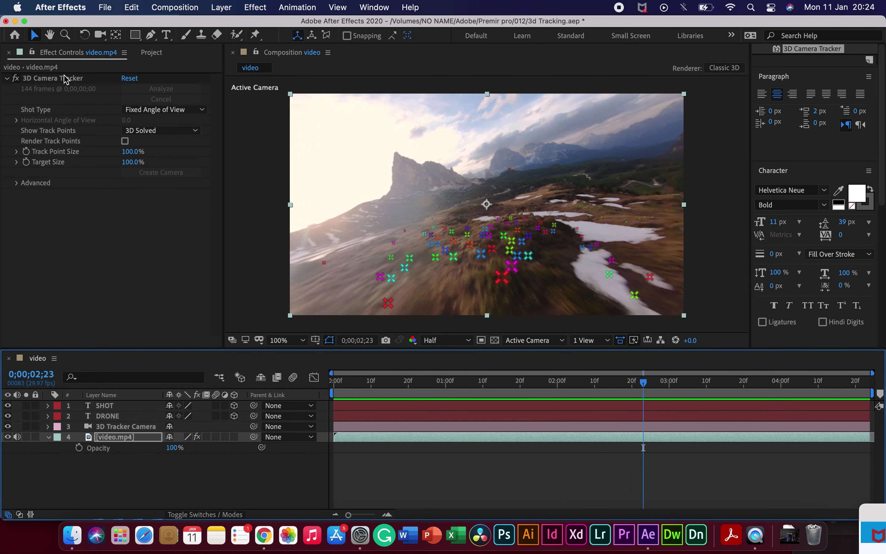
pyautogui.click(196, 225)
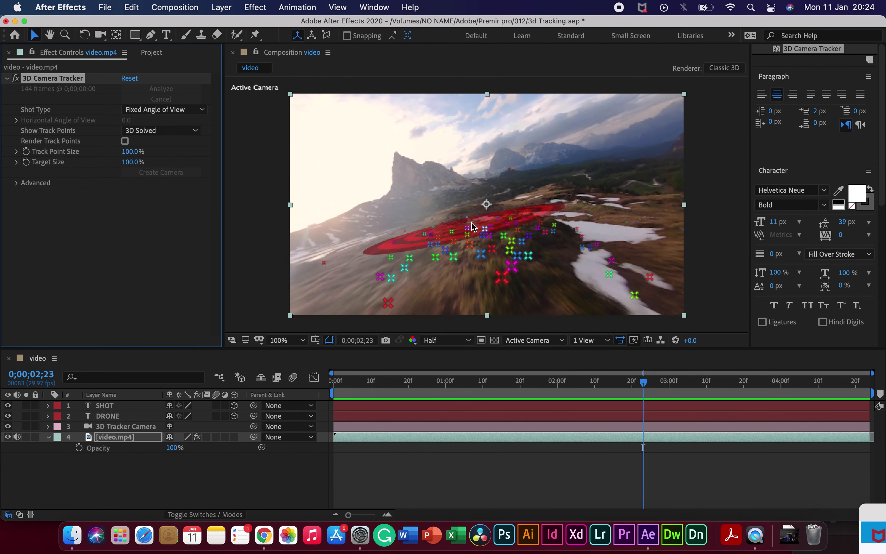
# - Lasso a group of solved track points on the hillside a few frames later
pyautogui.click(505, 246)
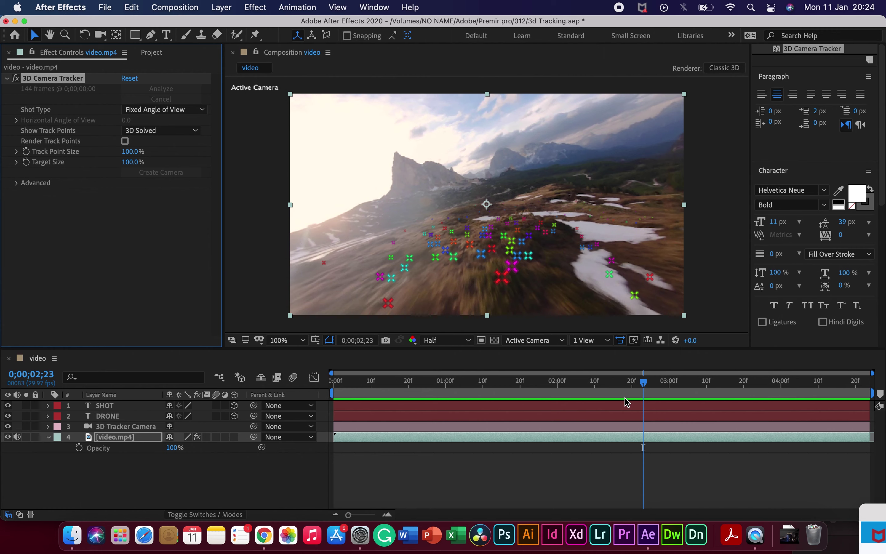
pyautogui.moveTo(645, 386); pyautogui.dragTo(680, 386)
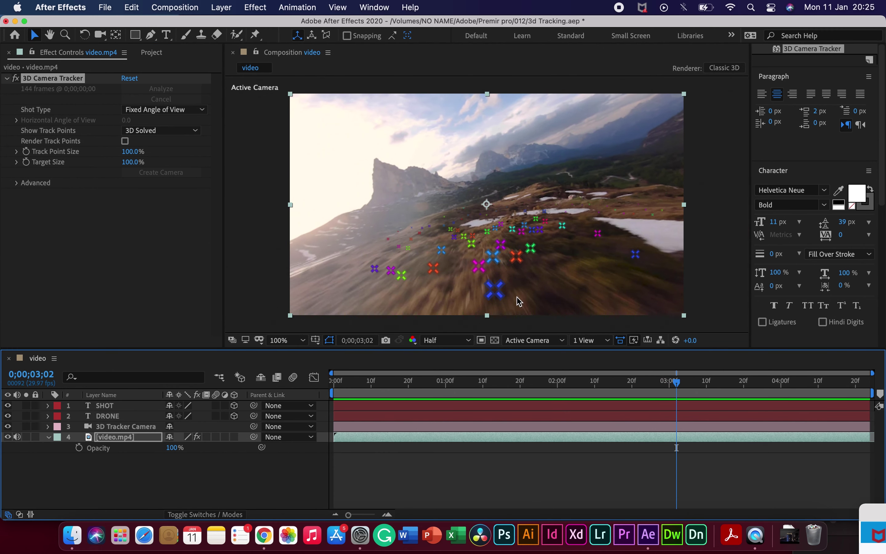
pyautogui.click(452, 234)
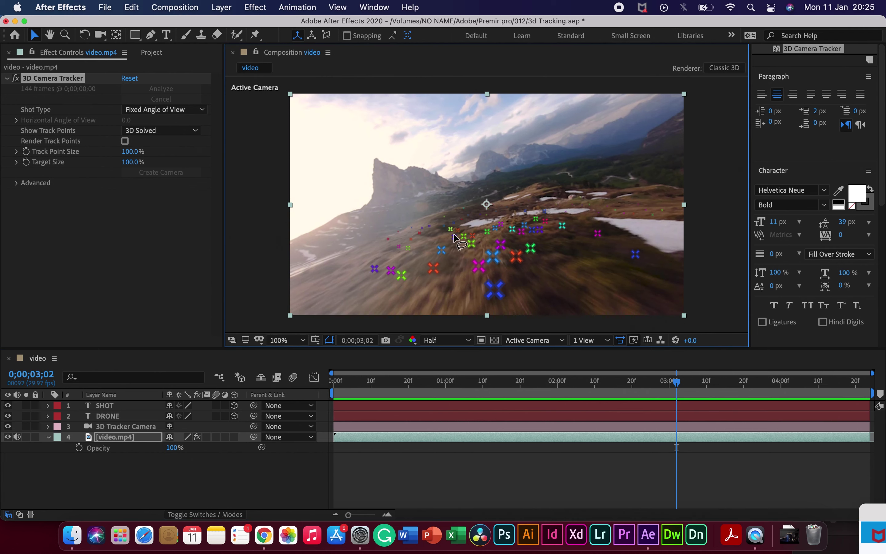
pyautogui.moveTo(477, 241); pyautogui.dragTo(509, 223)
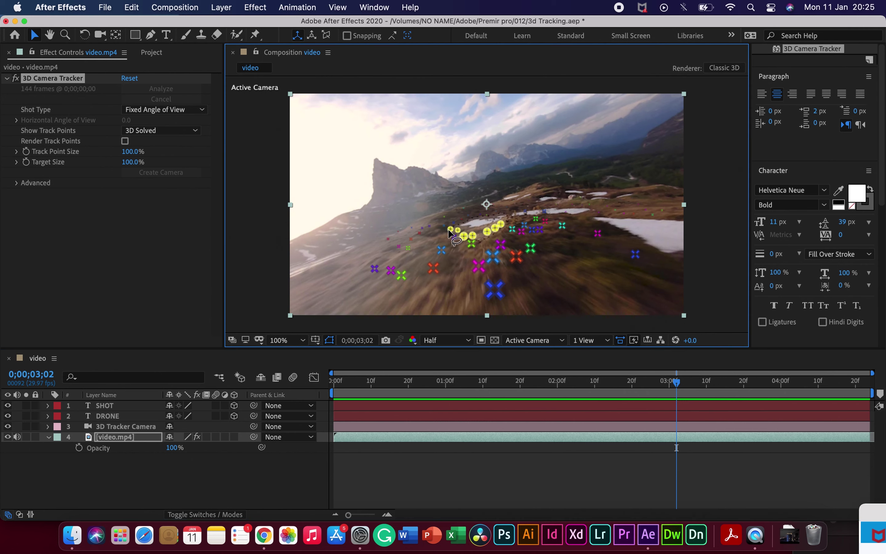
# - Create a new text layer at the selected track points and start editing it
pyautogui.rightClick(480, 234)
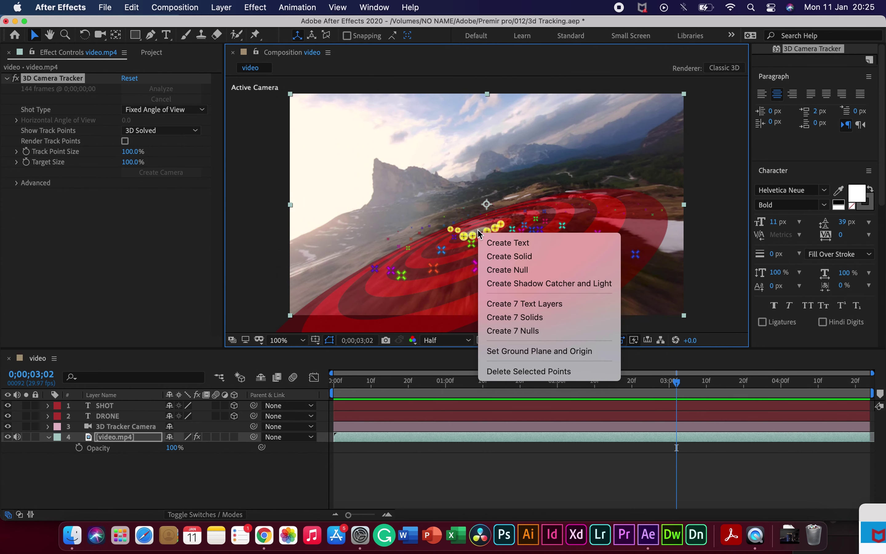
pyautogui.click(499, 244)
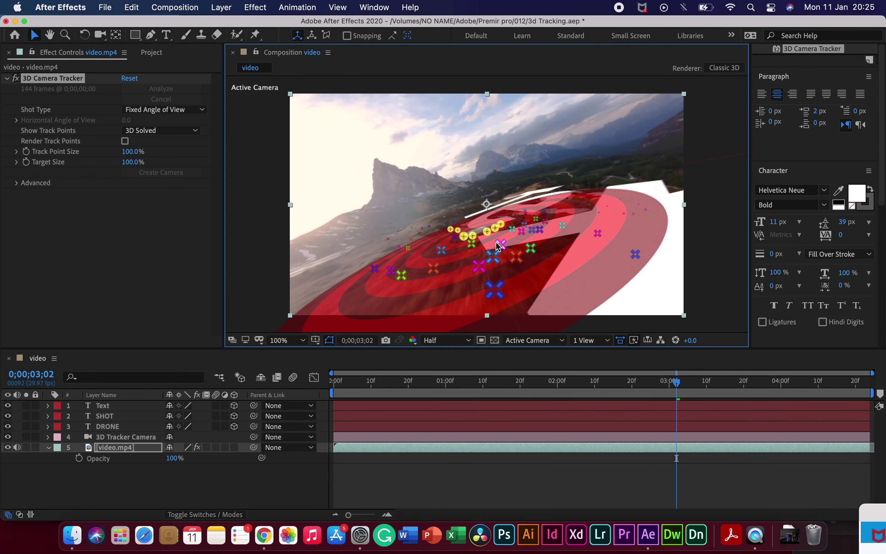
pyautogui.doubleClick(500, 408)
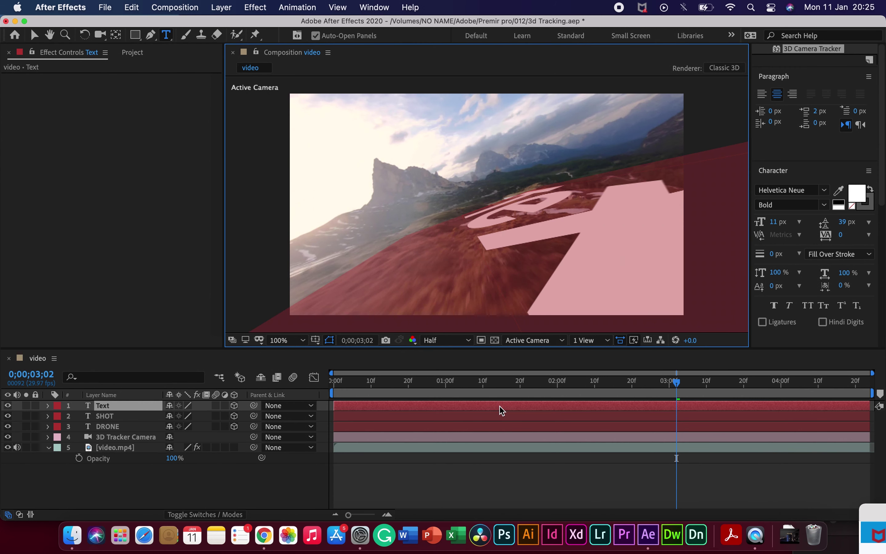
# - Type 'Y JOHN HILL' and shrink its font size from 50 px to about 2 px
pyautogui.click(777, 222)
pyautogui.write('50')
pyautogui.press('Return')
pyautogui.write('Y JO')
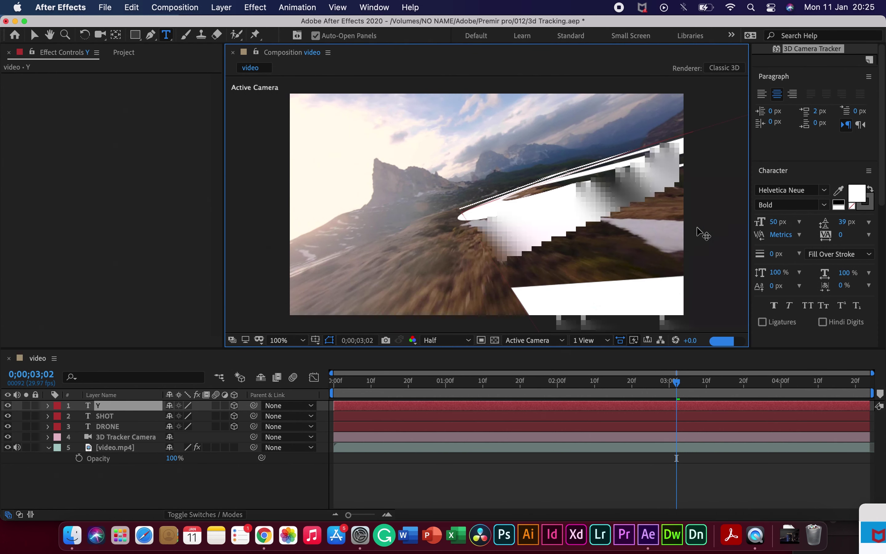
pyautogui.write('HN HILL')
pyautogui.press('super+a')
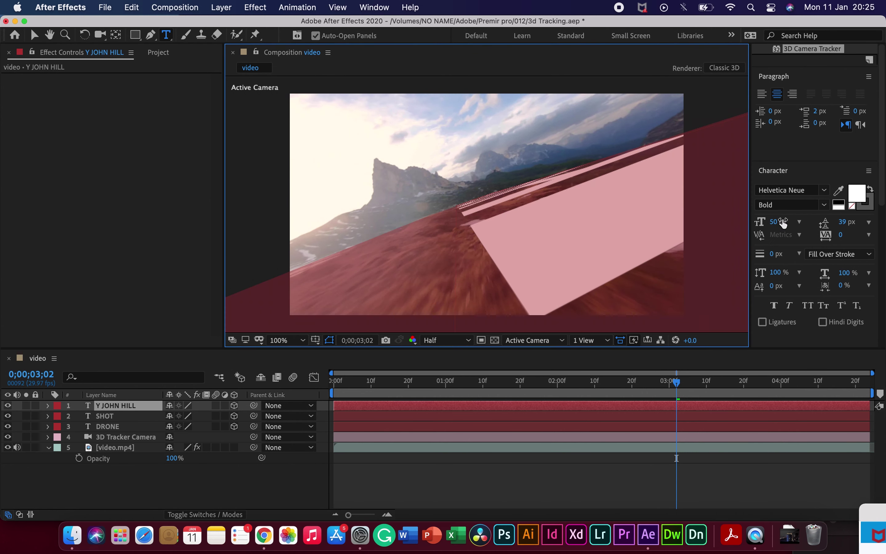
pyautogui.moveTo(777, 222)
pyautogui.mouseDown()
pyautogui.moveTo(724, 235)
pyautogui.moveTo(763, 224)
pyautogui.mouseUp()
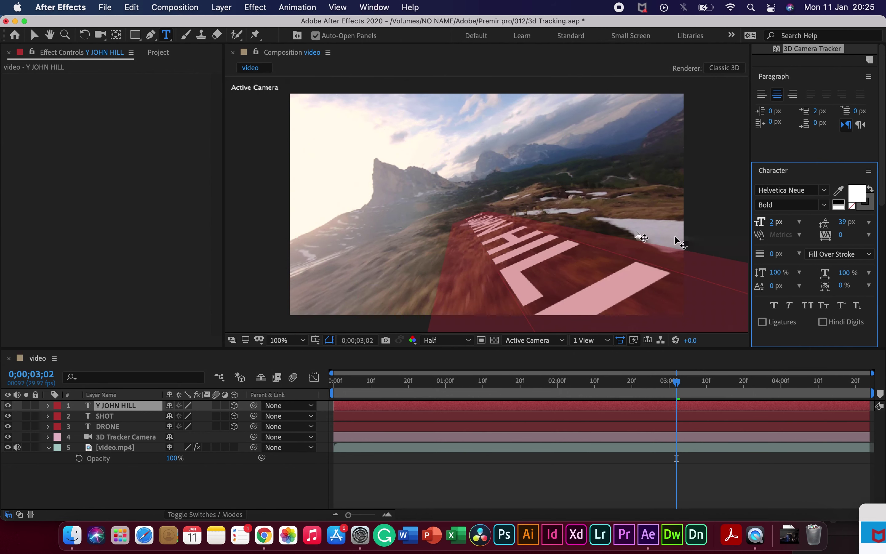
# - Rotate the name text layer around its Z axis using its Transform properties
pyautogui.click(48, 406)
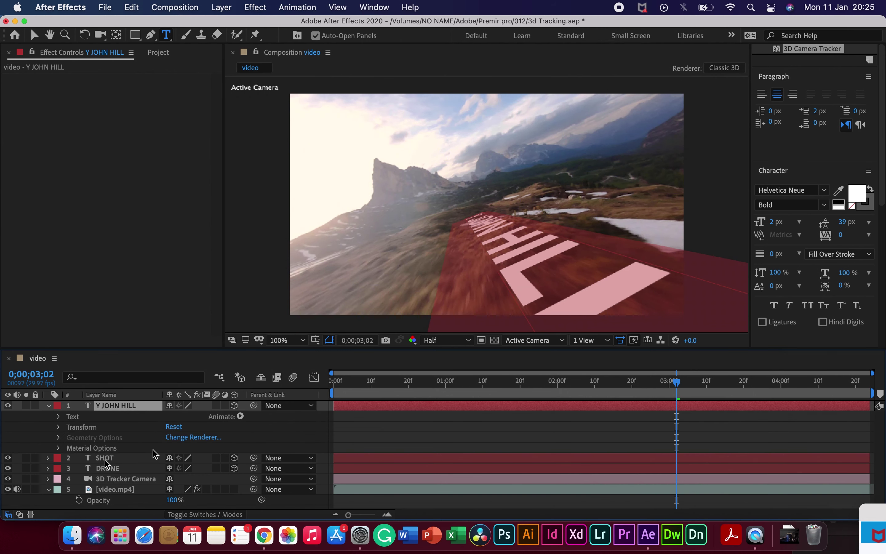
pyautogui.click(60, 420)
pyautogui.moveTo(179, 493)
pyautogui.mouseDown()
pyautogui.moveTo(157, 502)
pyautogui.moveTo(188, 488)
pyautogui.moveTo(183, 498)
pyautogui.moveTo(183, 488)
pyautogui.mouseUp()
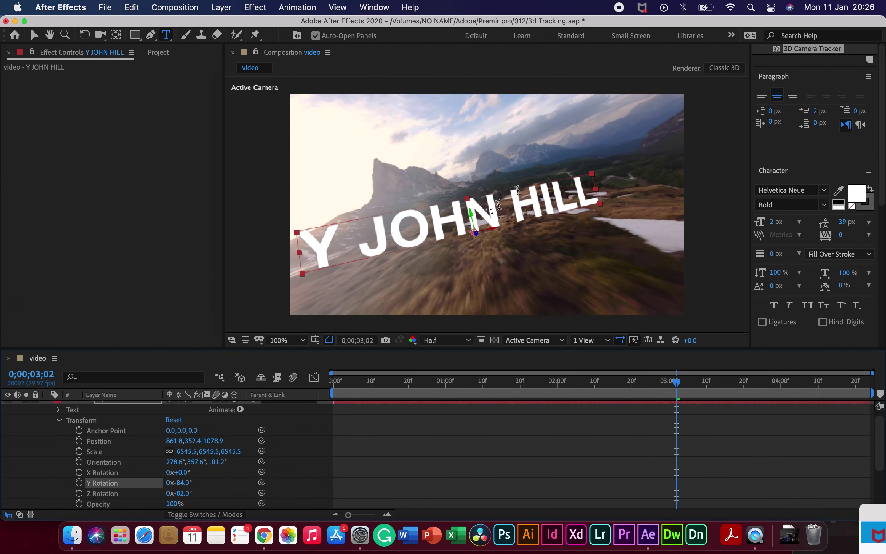
pyautogui.scroll(1, 403, 443)
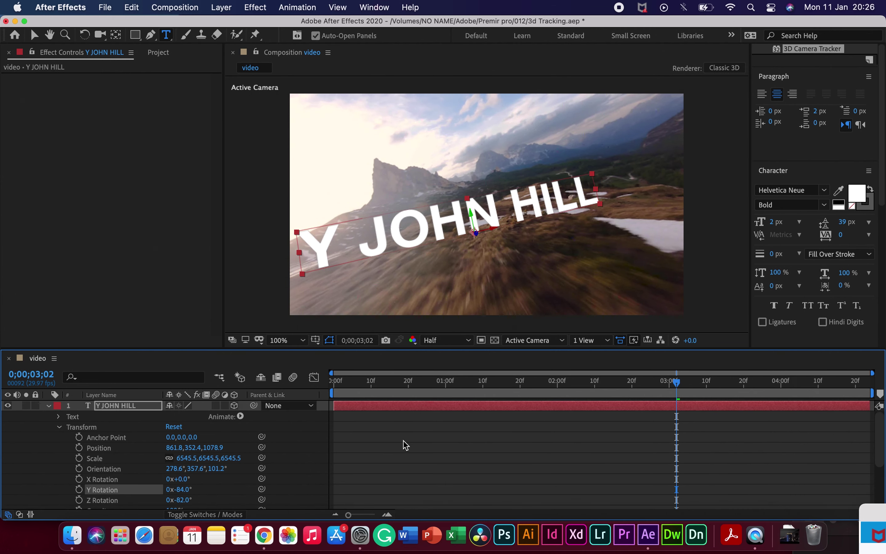
# - Correct the text to read 'BY JOHN HILL'
pyautogui.doubleClick(420, 406)
pyautogui.click(312, 245)
pyautogui.write('b')
pyautogui.press('BackSpace')
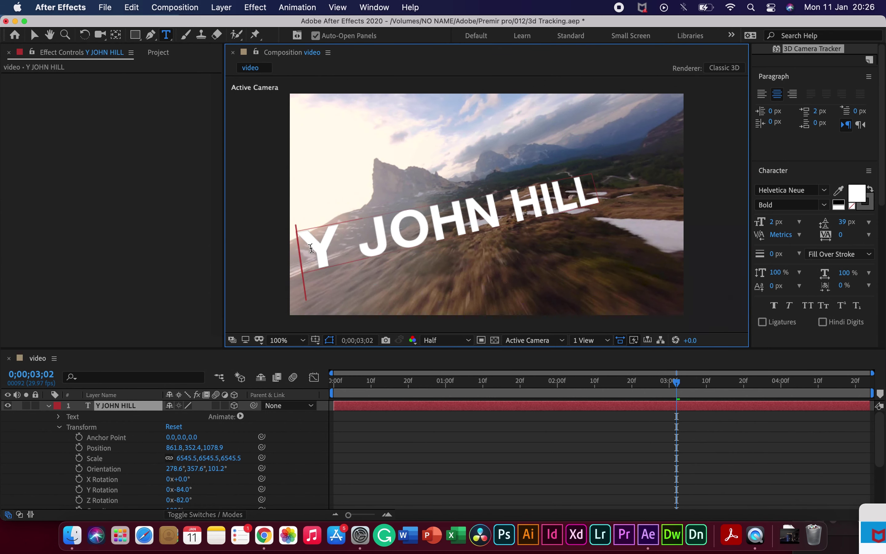
pyautogui.write('B')
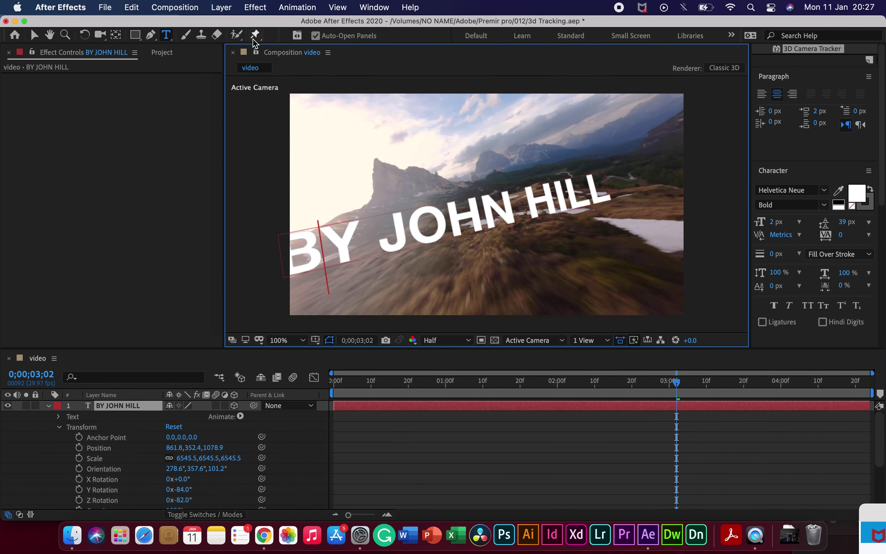
pyautogui.press('Escape')
pyautogui.press('v')
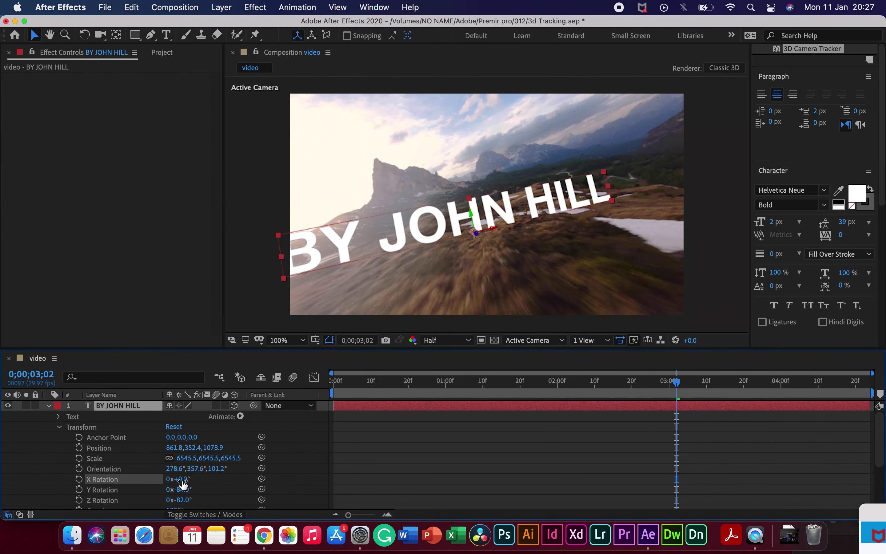
# - Adjust X rotation and position, set the font size to 1 px, and scrub to check the placement
pyautogui.moveTo(185, 485)
pyautogui.mouseDown()
pyautogui.moveTo(191, 498)
pyautogui.moveTo(183, 491)
pyautogui.mouseUp()
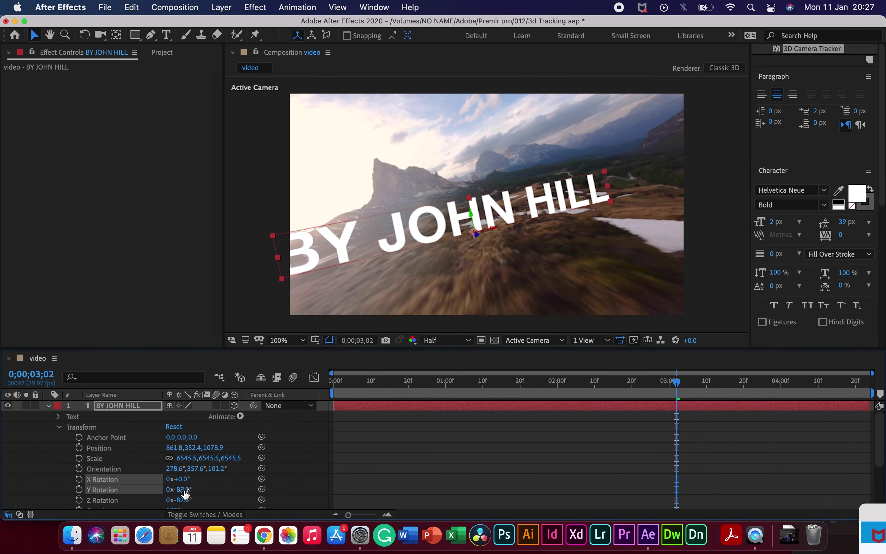
pyautogui.moveTo(478, 239); pyautogui.dragTo(487, 238)
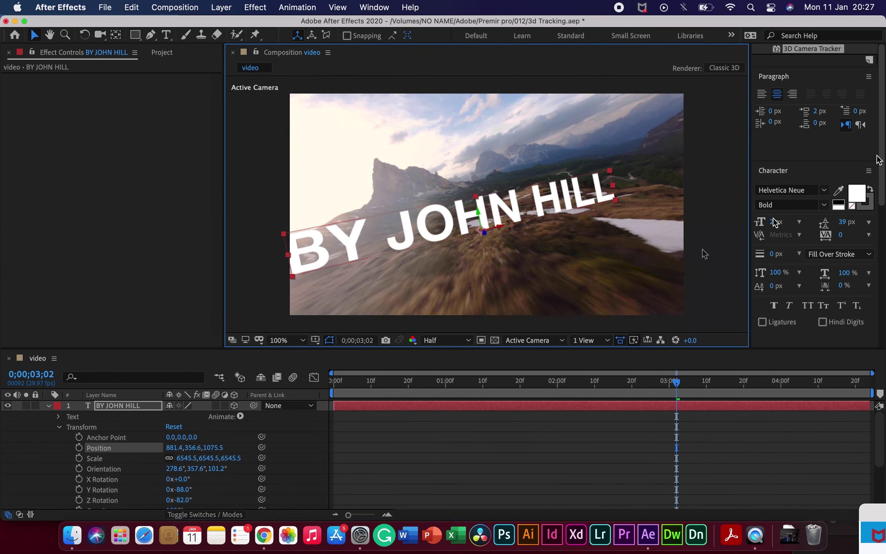
pyautogui.doubleClick(486, 250)
pyautogui.click(778, 222)
pyautogui.write('1')
pyautogui.press('Return')
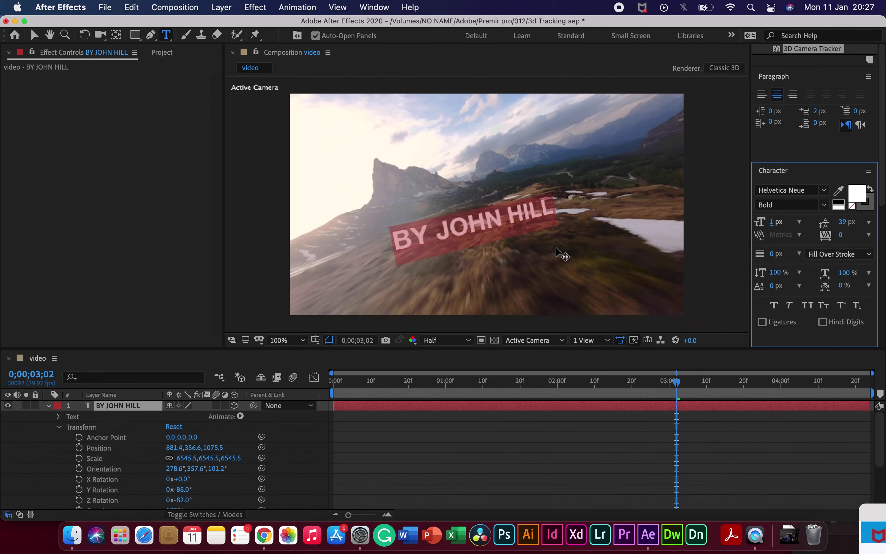
pyautogui.moveTo(603, 381)
pyautogui.mouseDown()
pyautogui.moveTo(531, 375)
pyautogui.moveTo(676, 376)
pyautogui.mouseUp()
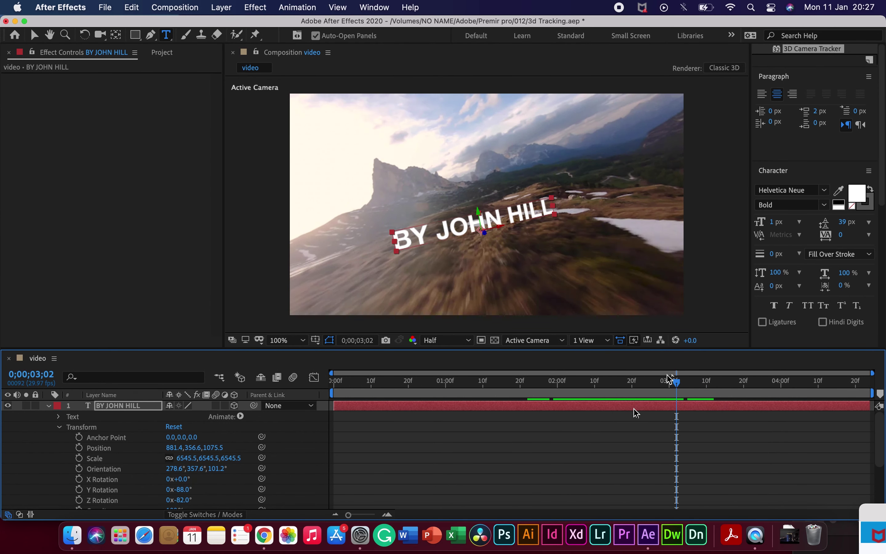
pyautogui.moveTo(776, 222); pyautogui.dragTo(780, 234)
pyautogui.moveTo(676, 381)
pyautogui.mouseDown()
pyautogui.moveTo(730, 386)
pyautogui.moveTo(387, 394)
pyautogui.moveTo(333, 383)
pyautogui.mouseUp()
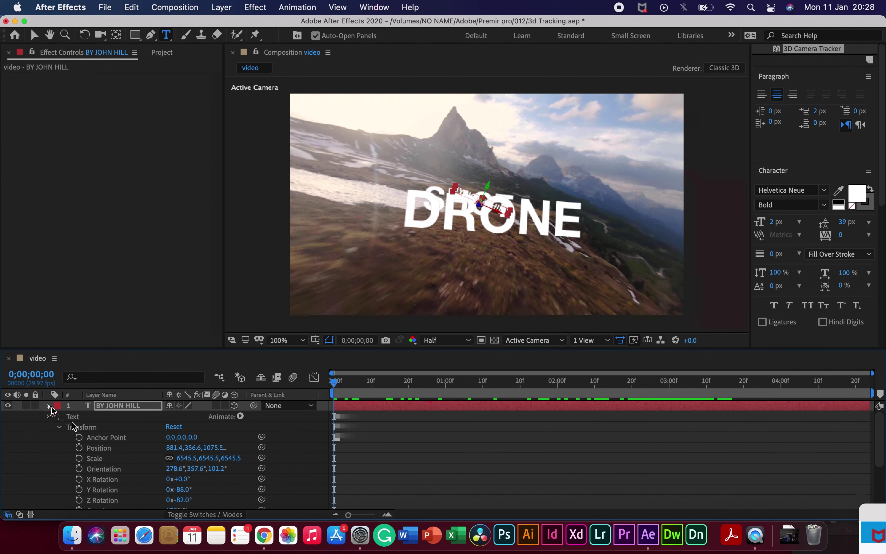
# - Start BY JOHN HILL later and trim BY JOHN HILL, SHOT and DRONE to end at 3;19
pyautogui.click(48, 405)
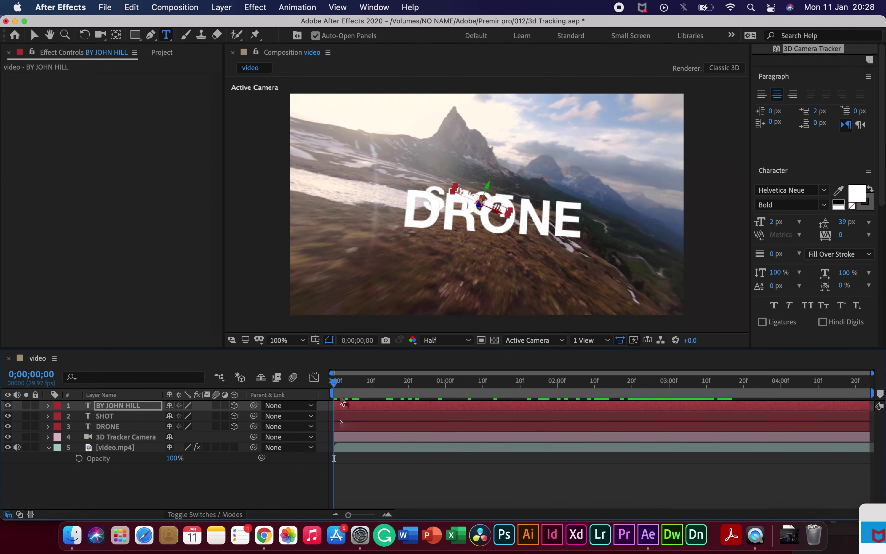
pyautogui.moveTo(343, 402); pyautogui.dragTo(433, 400)
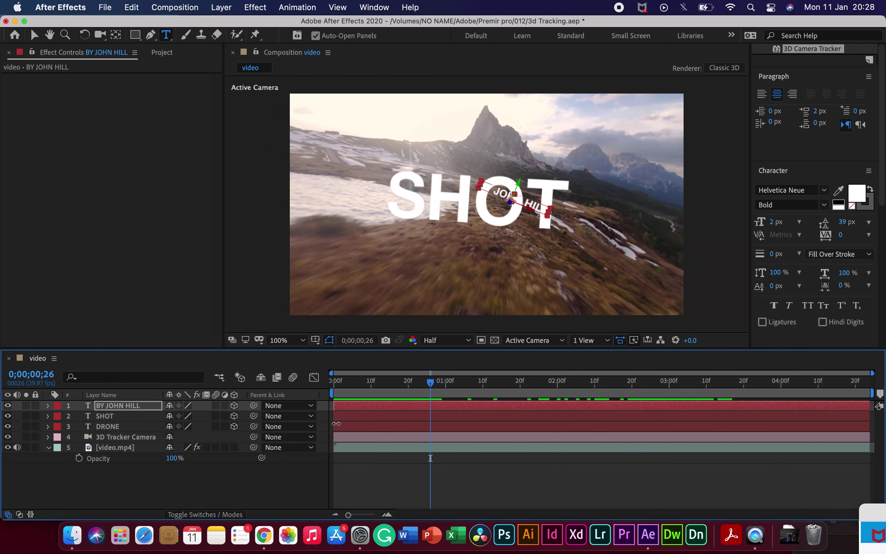
pyautogui.moveTo(334, 405)
pyautogui.mouseDown()
pyautogui.moveTo(514, 386)
pyautogui.moveTo(513, 405)
pyautogui.moveTo(741, 387)
pyautogui.mouseUp()
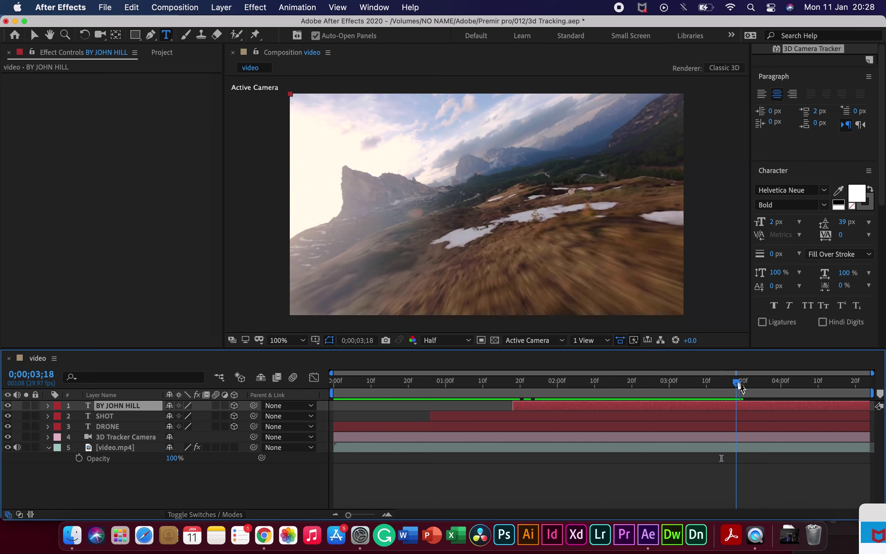
pyautogui.moveTo(868, 405)
pyautogui.mouseDown()
pyautogui.moveTo(741, 406)
pyautogui.moveTo(741, 416)
pyautogui.mouseUp()
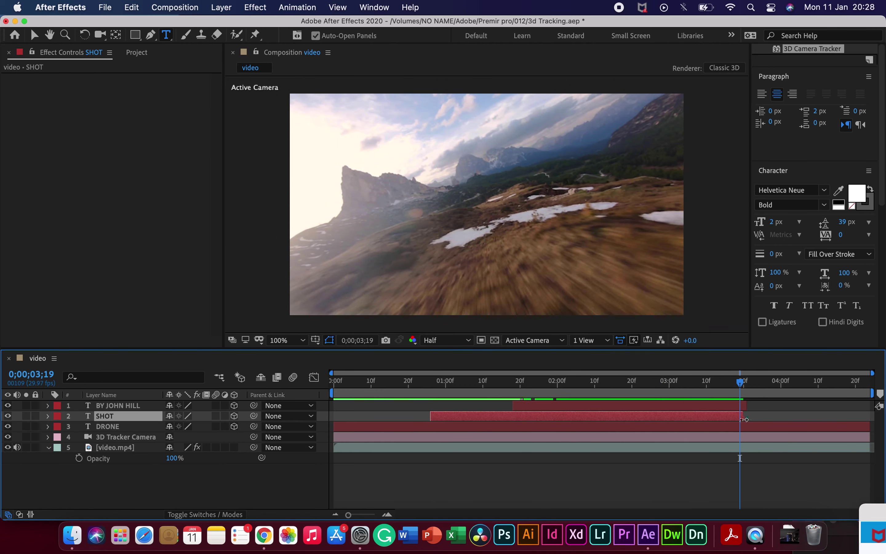
pyautogui.moveTo(869, 428); pyautogui.dragTo(744, 427)
# - Preview from the start and end the work area around 3;20
pyautogui.press('Home')
pyautogui.press('space')
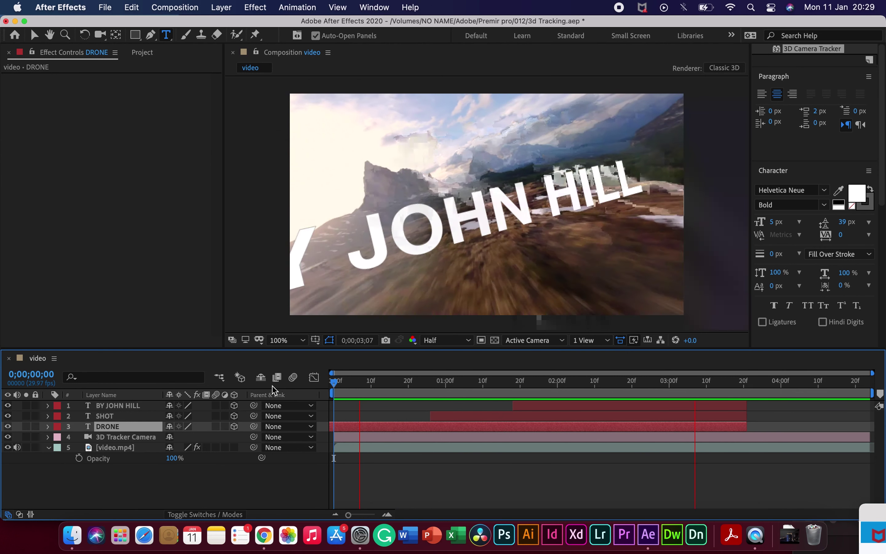
pyautogui.moveTo(854, 394); pyautogui.dragTo(753, 394)
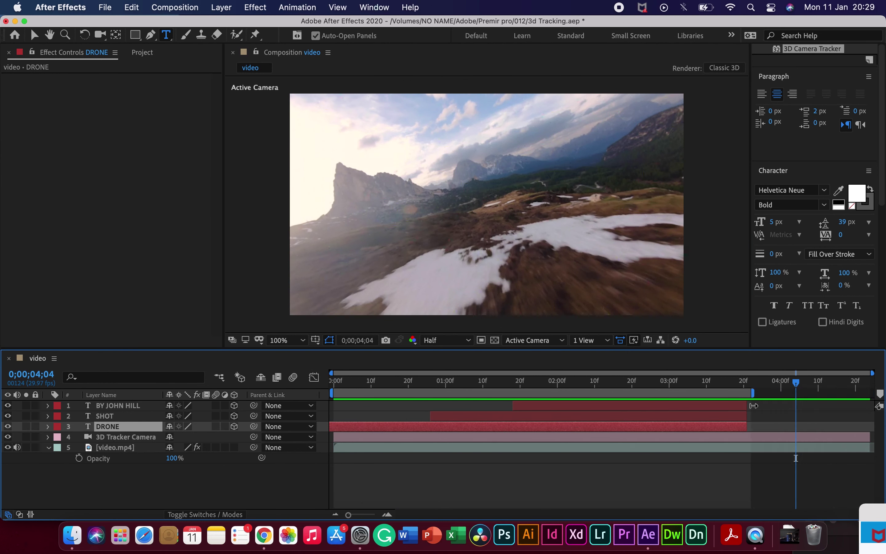